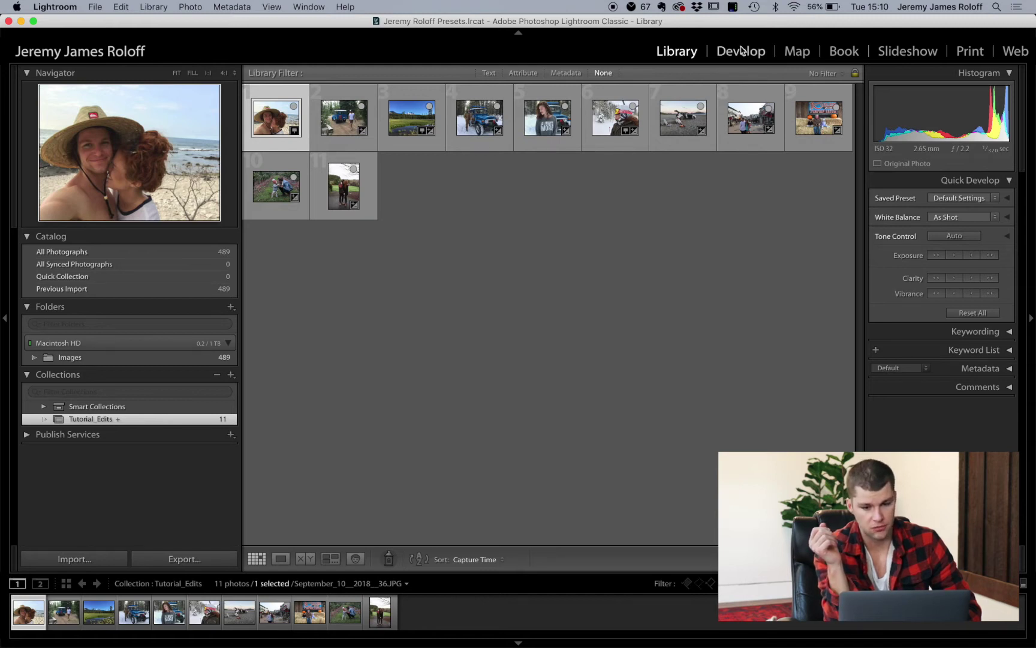
Switch to the Develop module and collapse the JR_History preset folder, keeping the Presets panel expanded.
click(741, 52)
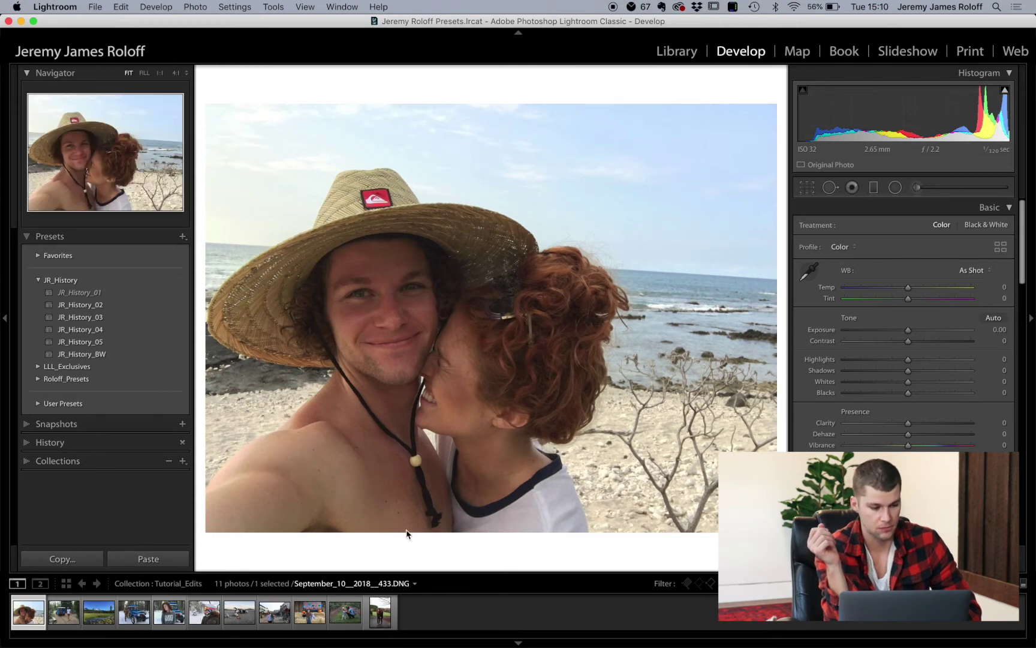
click(37, 280)
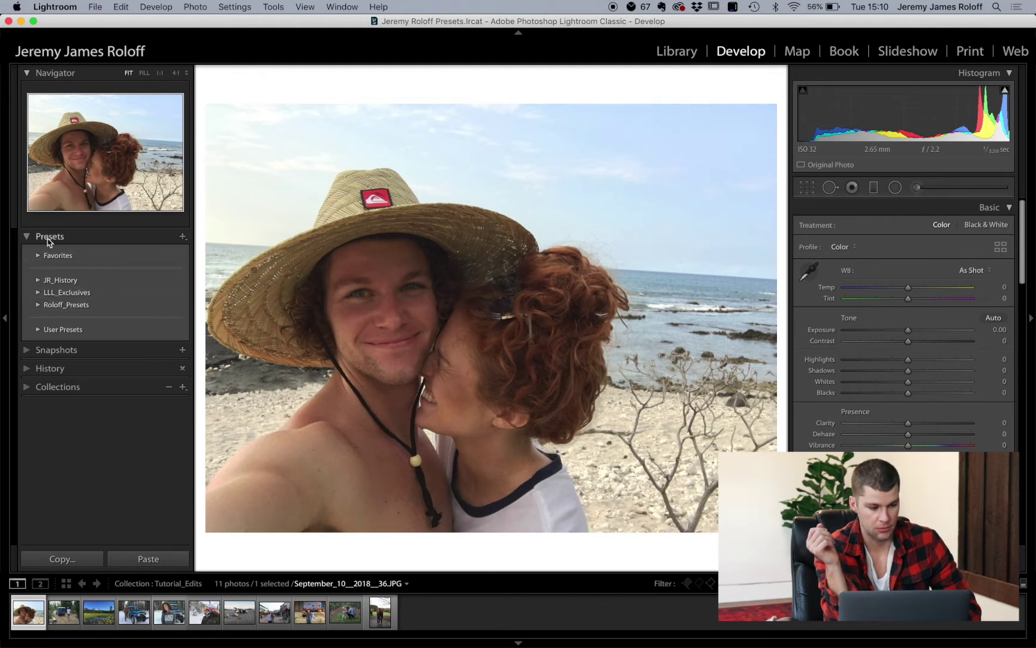
click(27, 237)
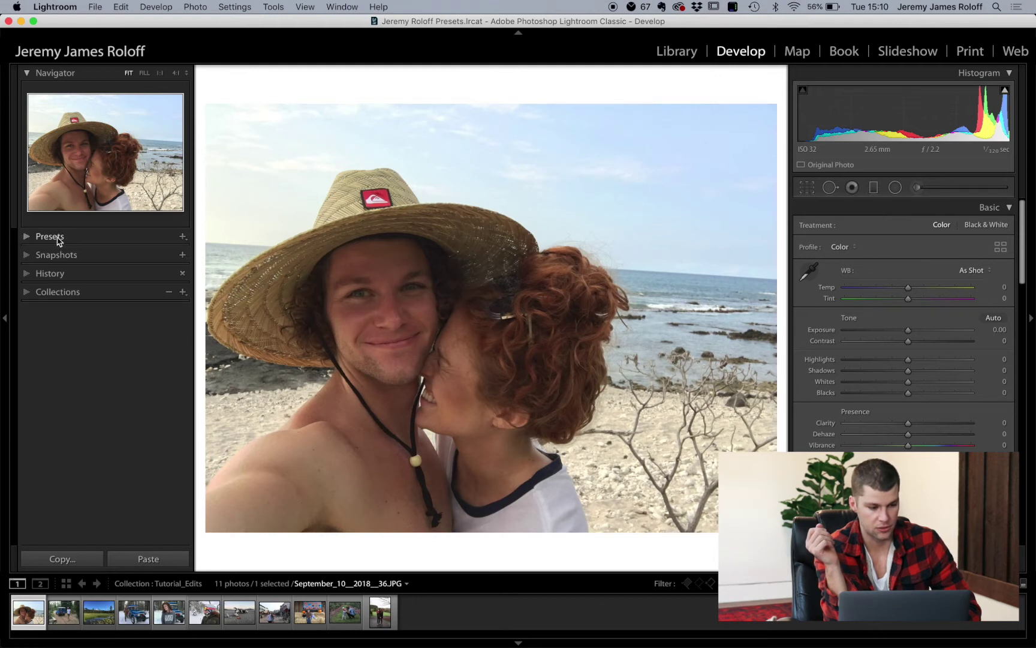
click(27, 239)
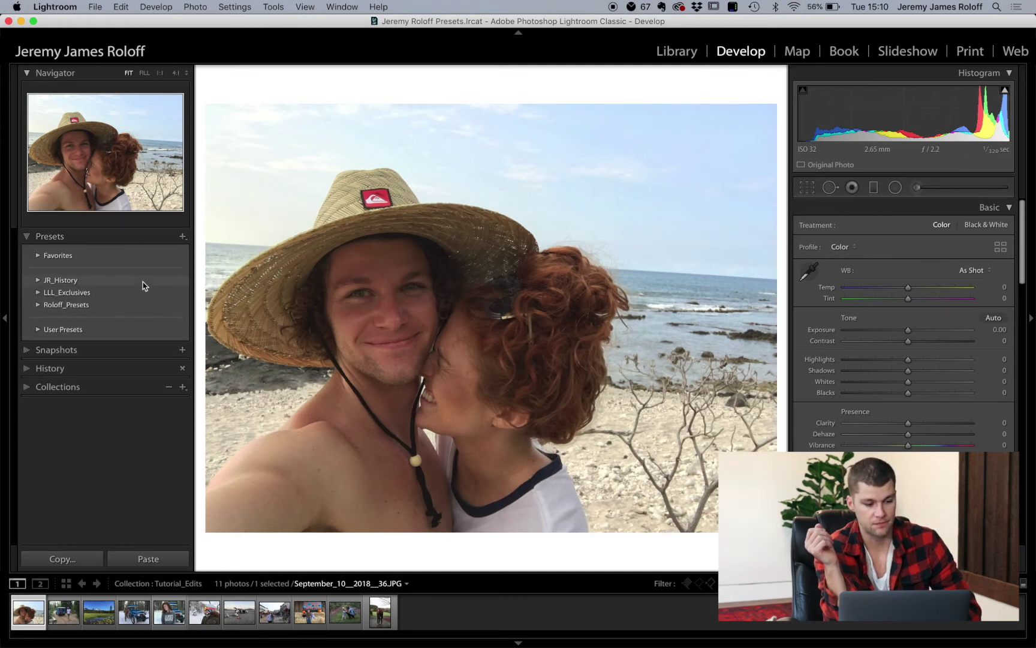
click(183, 236)
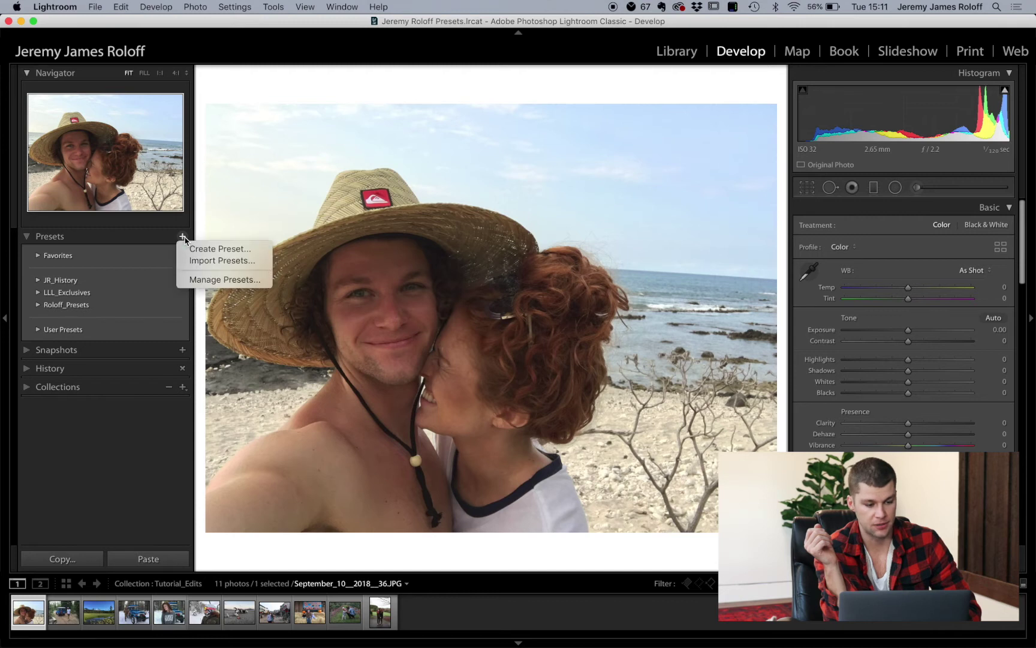
click(212, 261)
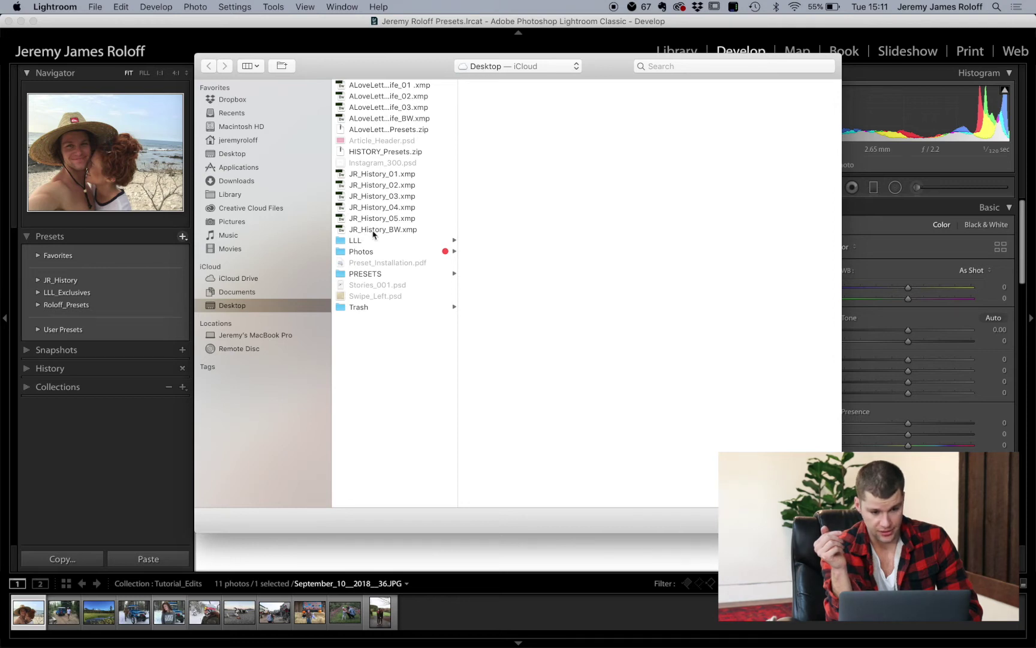
click(376, 209)
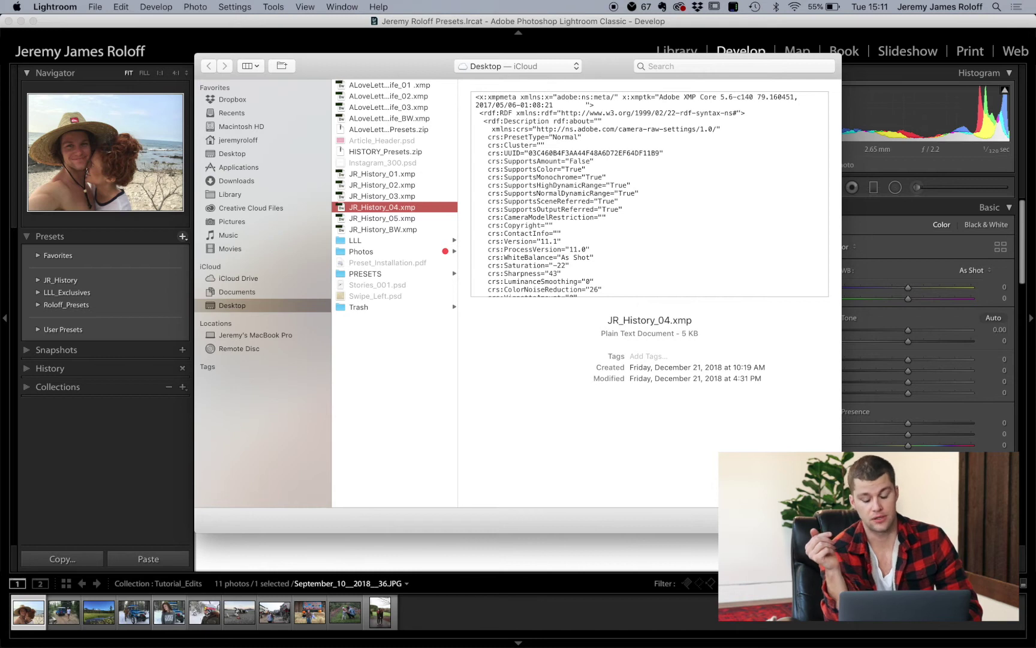
key(Escape)
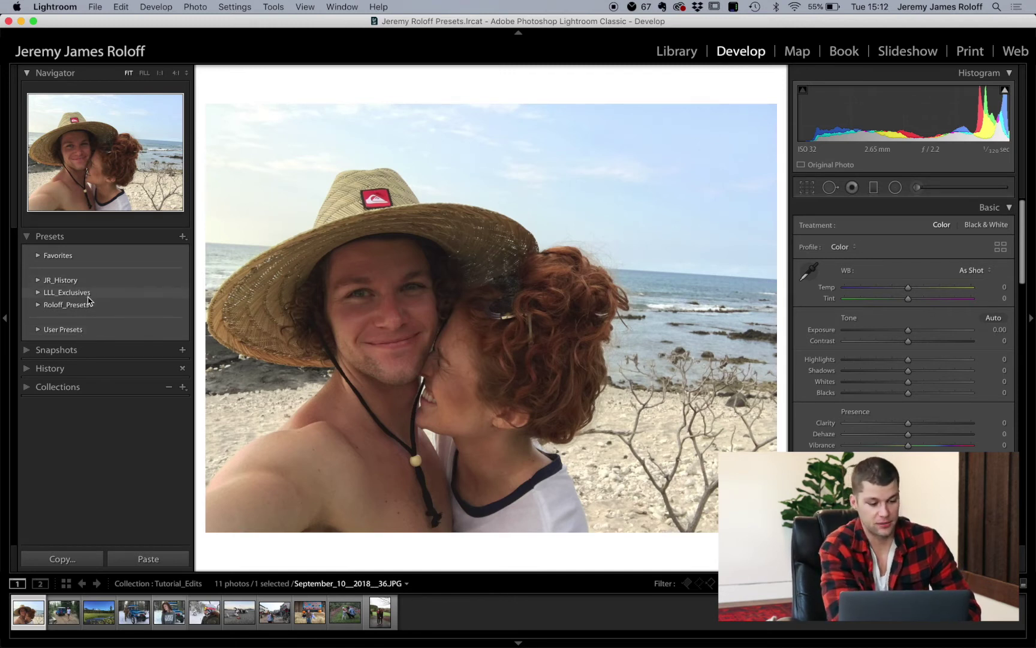
click(38, 280)
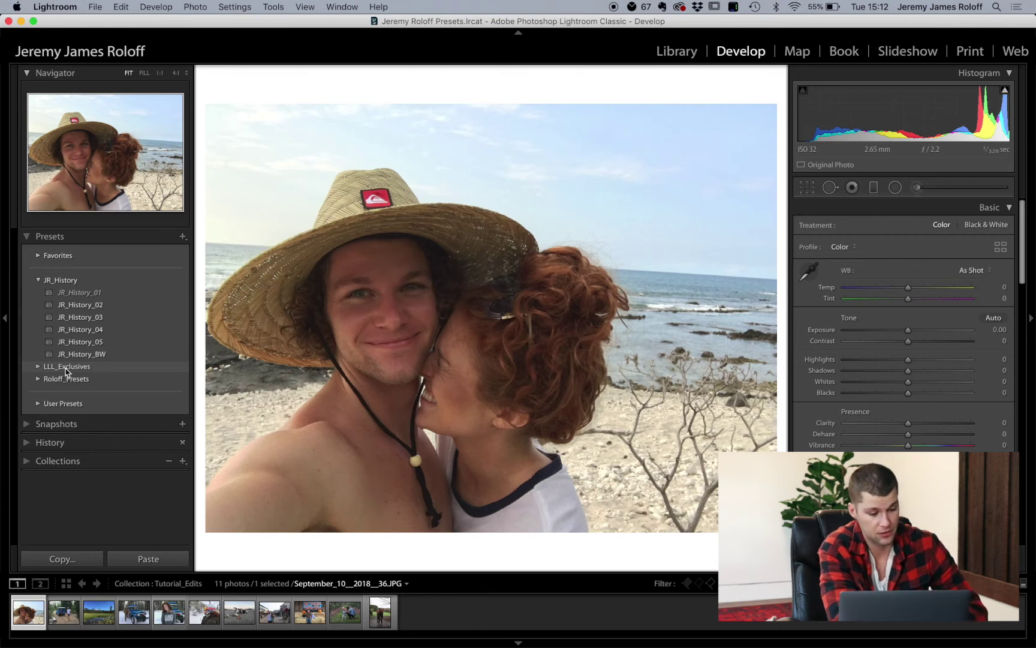
Apply JR_History_01 to the beach selfie (Exposure −0.20, Highlights −55, Shadows +7, Blacks +20).
click(73, 298)
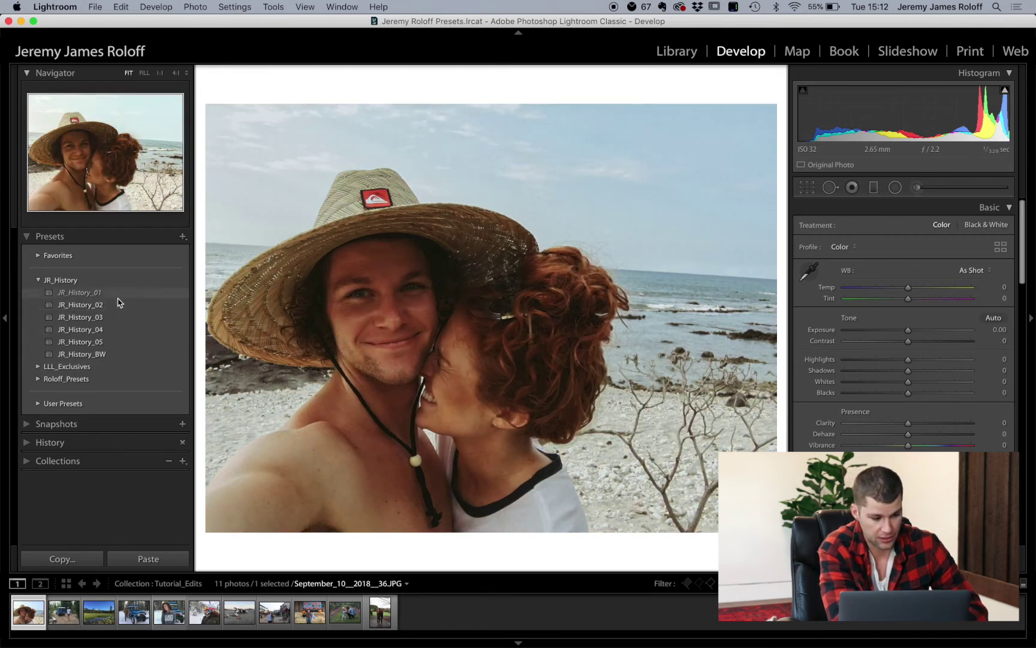
click(118, 295)
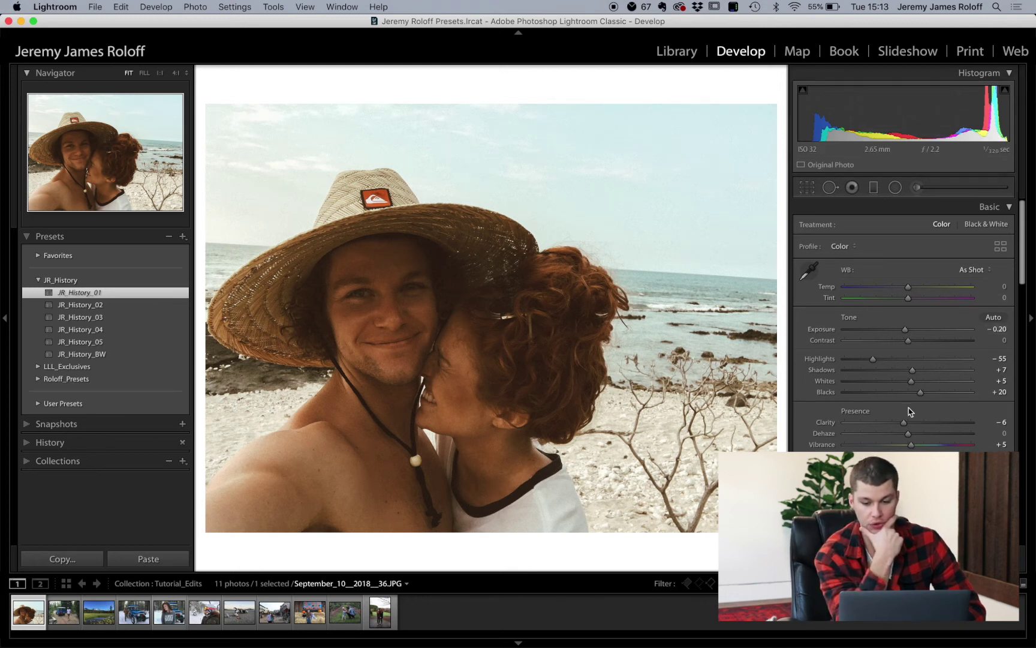
scroll(909, 410, down, 10)
Raise the beach selfie's Exposure to +0.30.
scroll(909, 410, up, 9)
scroll(909, 409, up, 2)
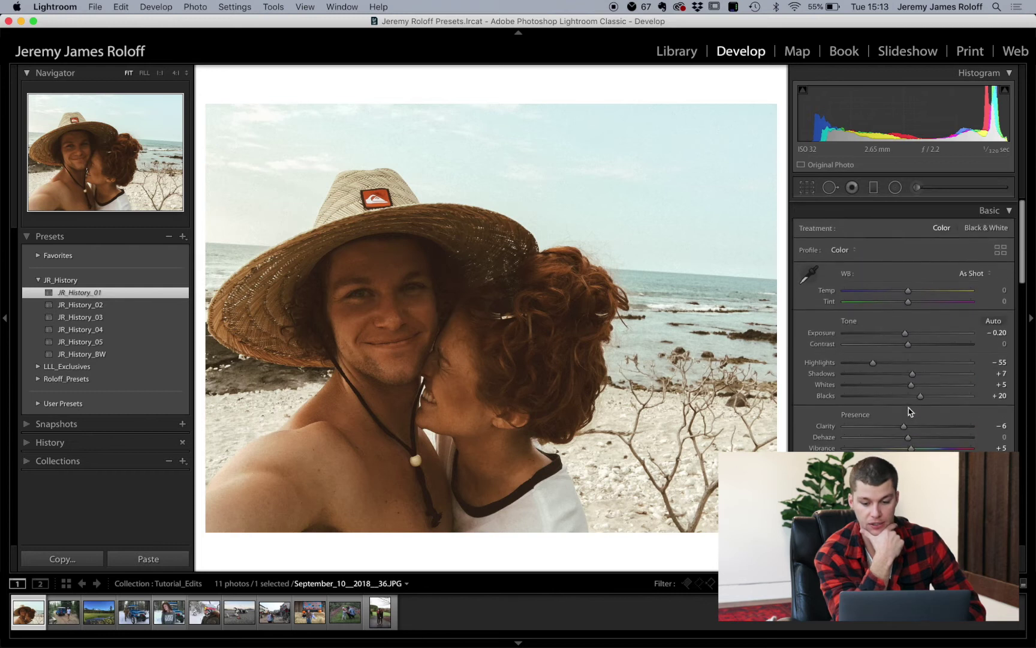
drag(904, 330, 913, 334)
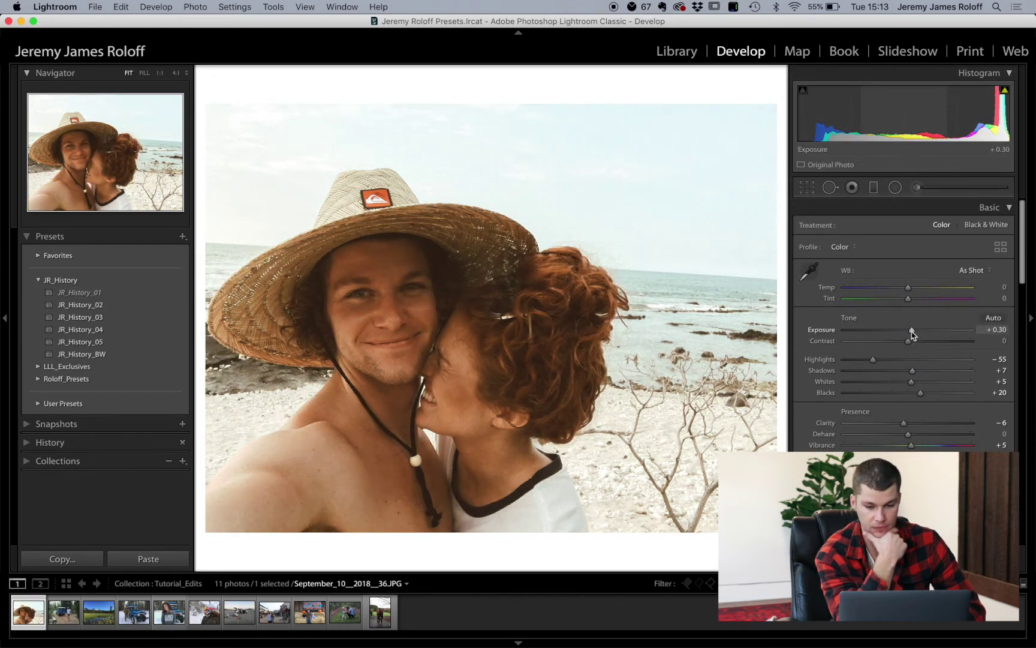
Straighten the photo along the sea horizon (−3.68°) and warm Temp to +6.
click(812, 191)
click(808, 266)
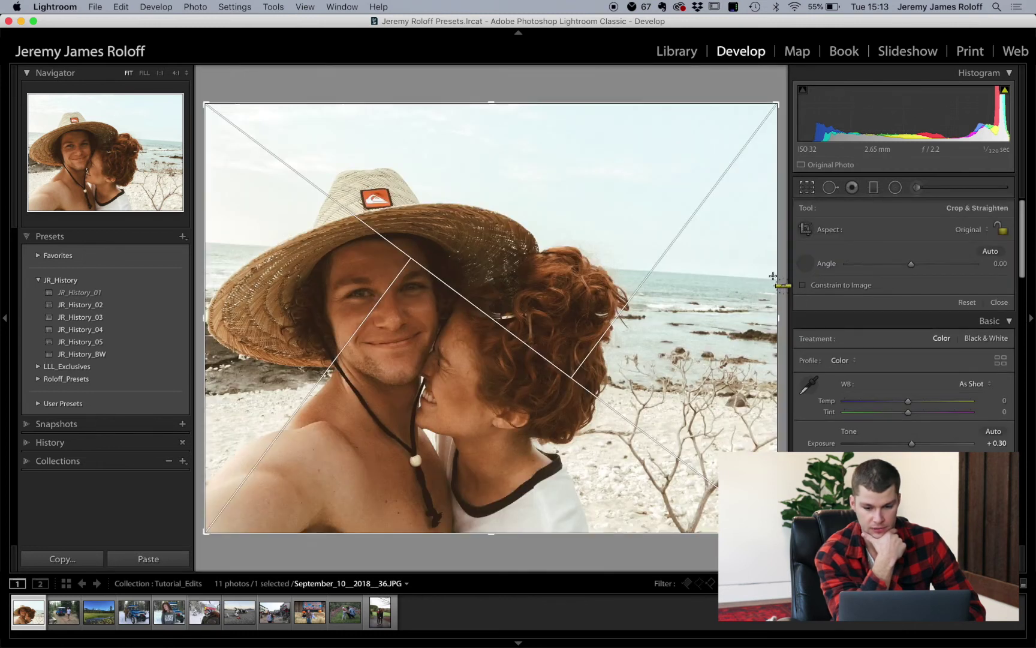
drag(521, 289, 217, 243)
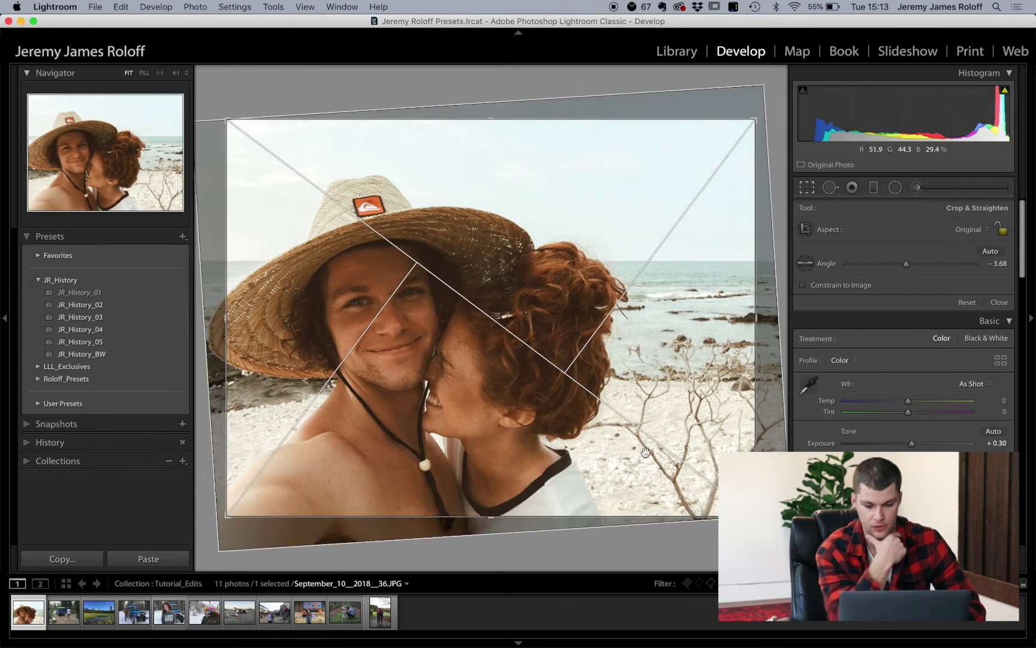
key(Return)
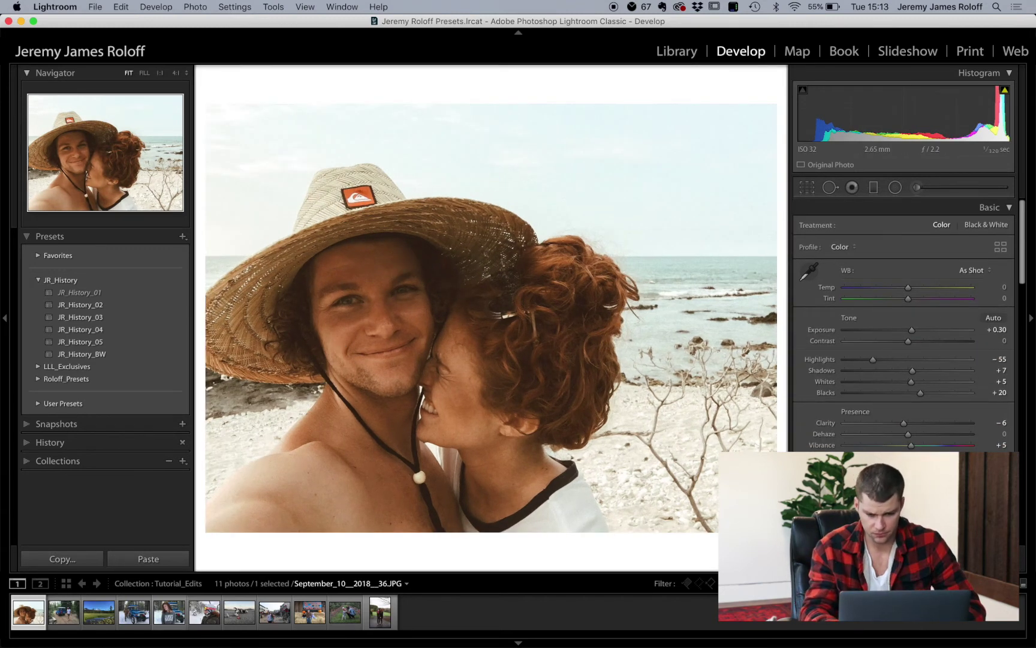
drag(908, 289, 912, 292)
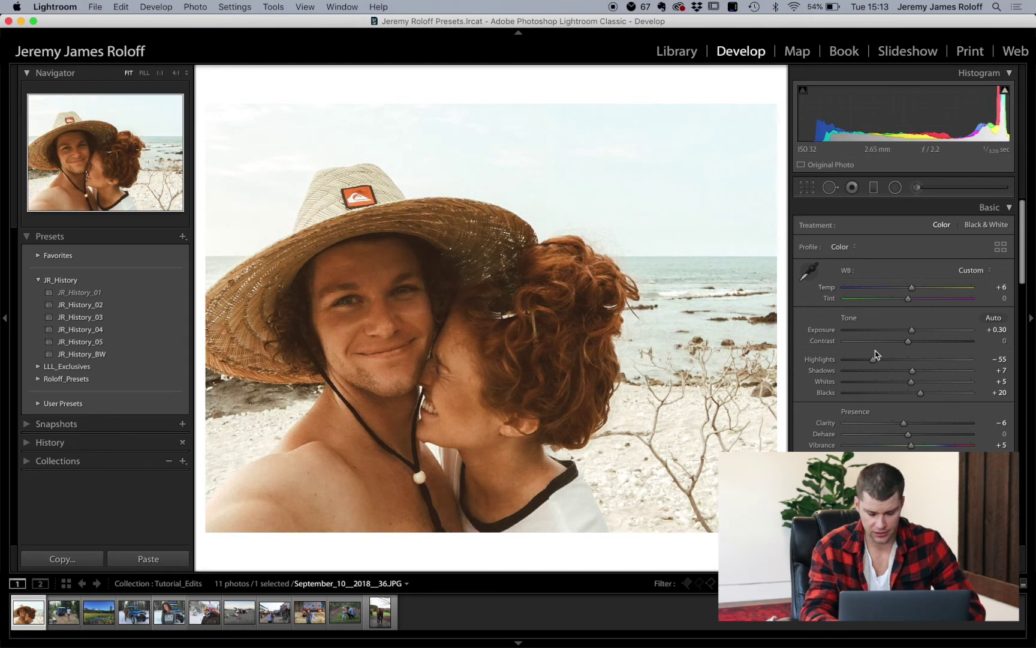
scroll(874, 353, down, 10)
In HSL, set Orange hue +3, Yellow hue −5, and Orange saturation −34.
scroll(875, 354, down, 5)
scroll(874, 353, up, 5)
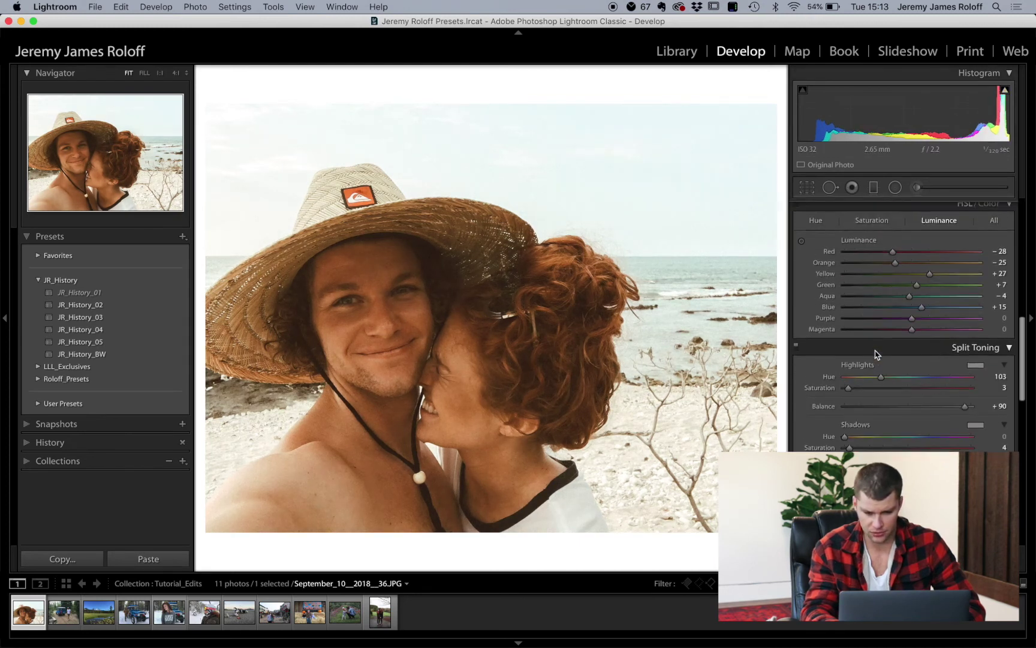
click(815, 221)
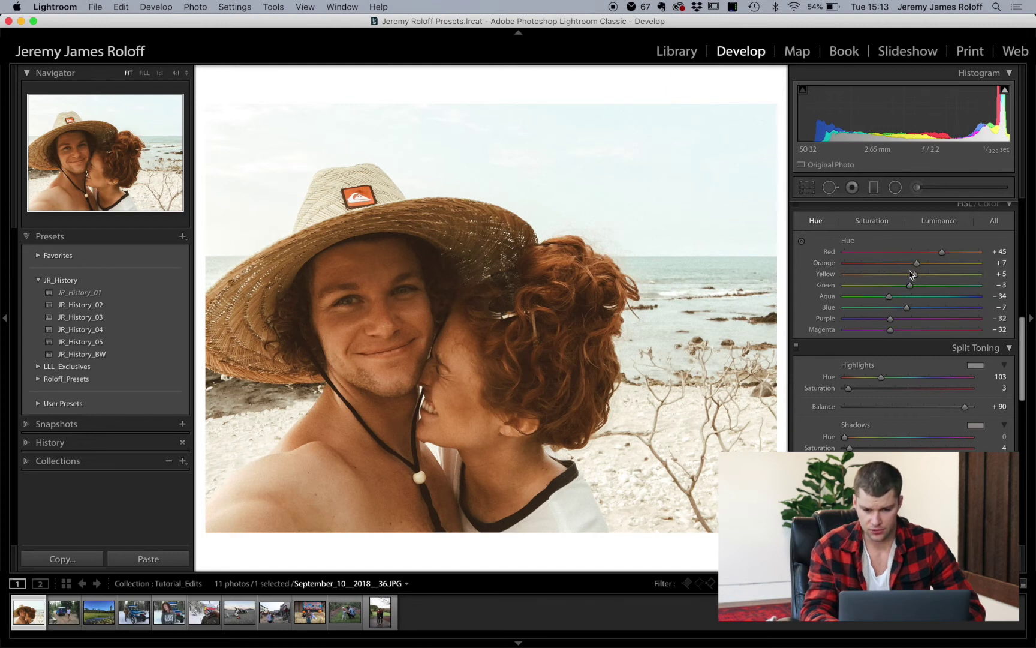
mouse_move(915, 276)
mouse_down()
mouse_move(898, 273)
mouse_move(946, 276)
mouse_move(850, 285)
mouse_move(913, 284)
mouse_move(931, 262)
mouse_move(915, 268)
mouse_up()
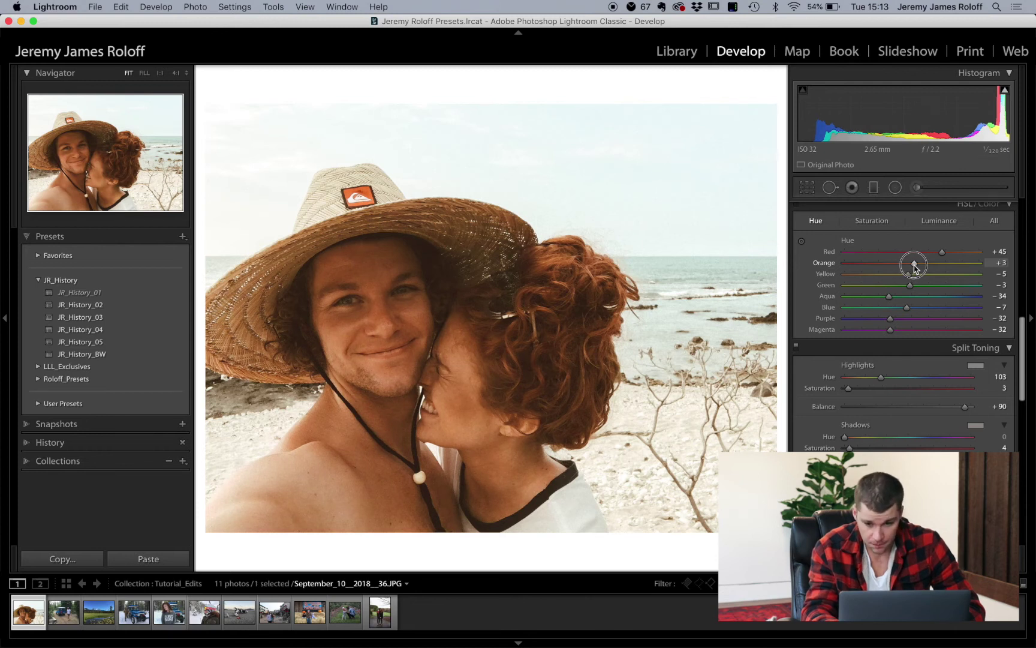
click(879, 225)
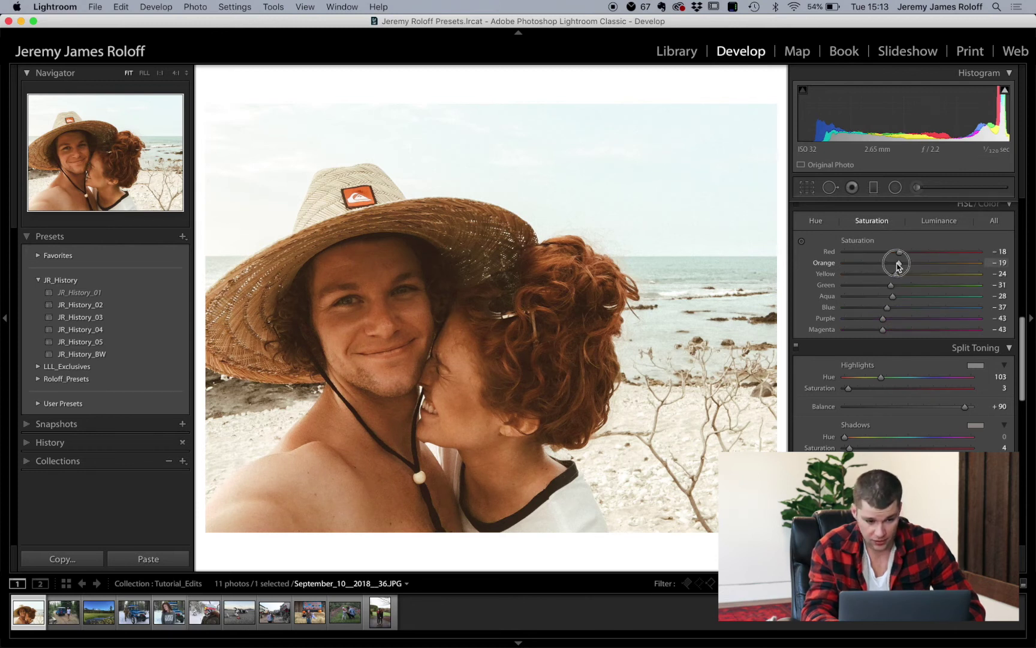
drag(898, 266, 889, 267)
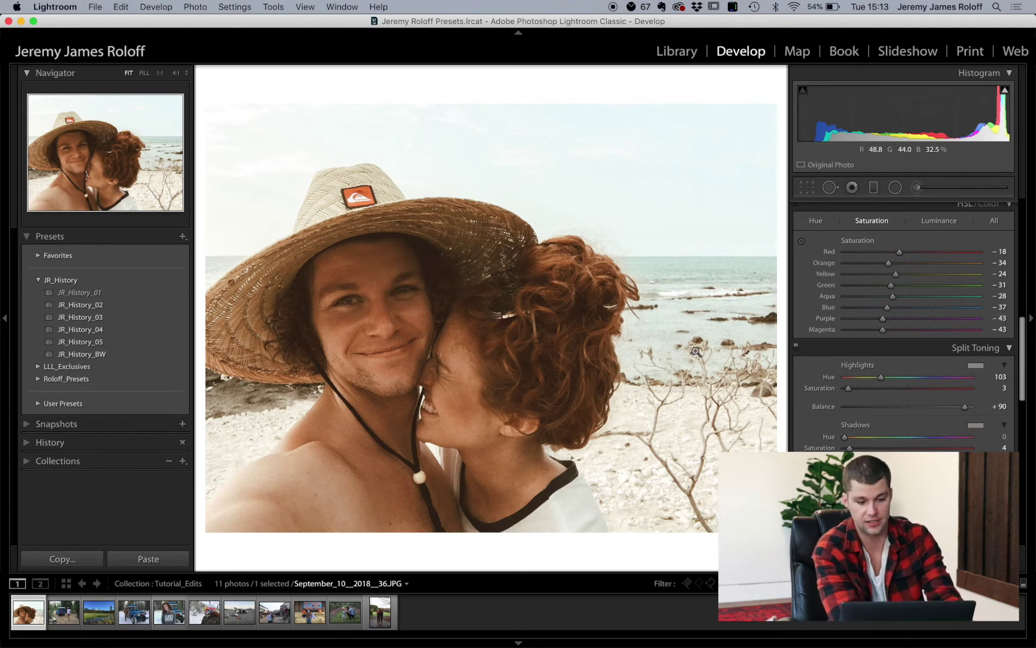
Toggle Split Toning off and back on to compare its effect.
scroll(881, 424, down, 3)
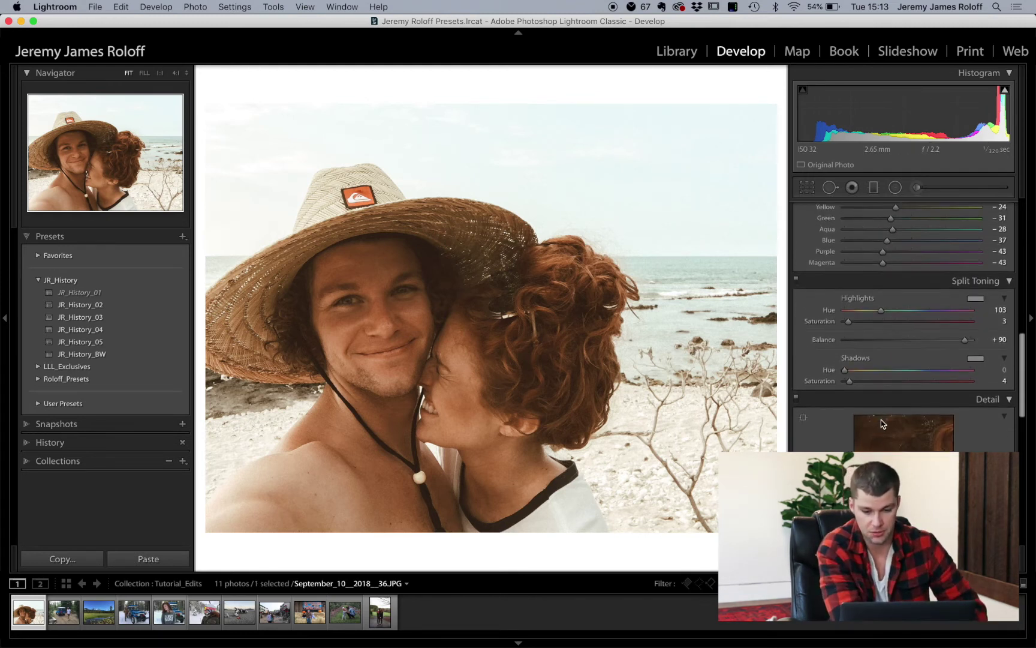
scroll(852, 371, up, 1)
click(796, 285)
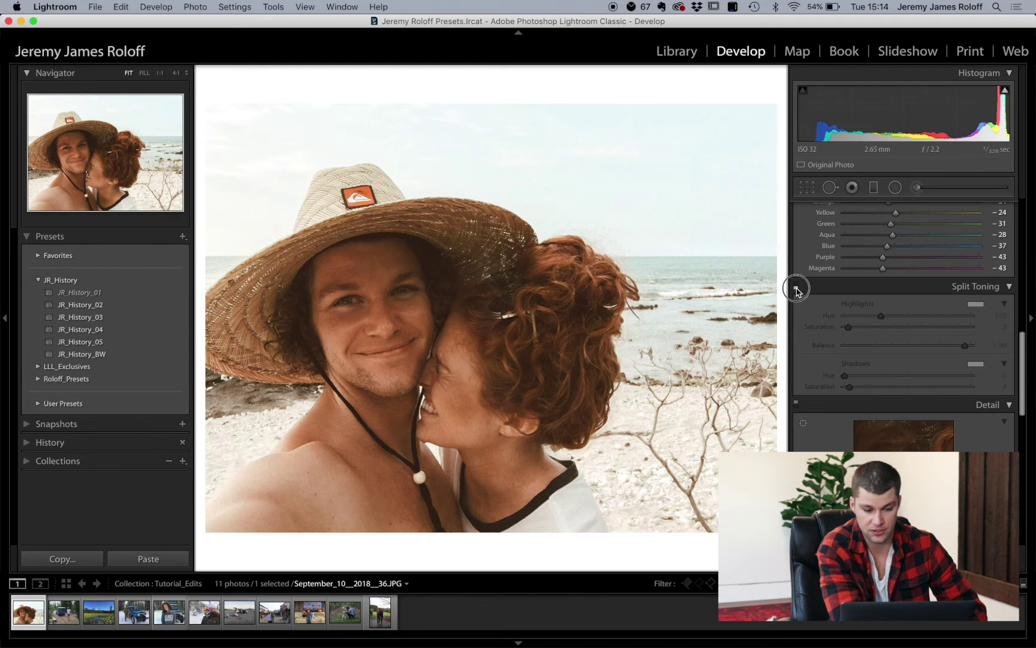
click(797, 285)
scroll(881, 366, down, 12)
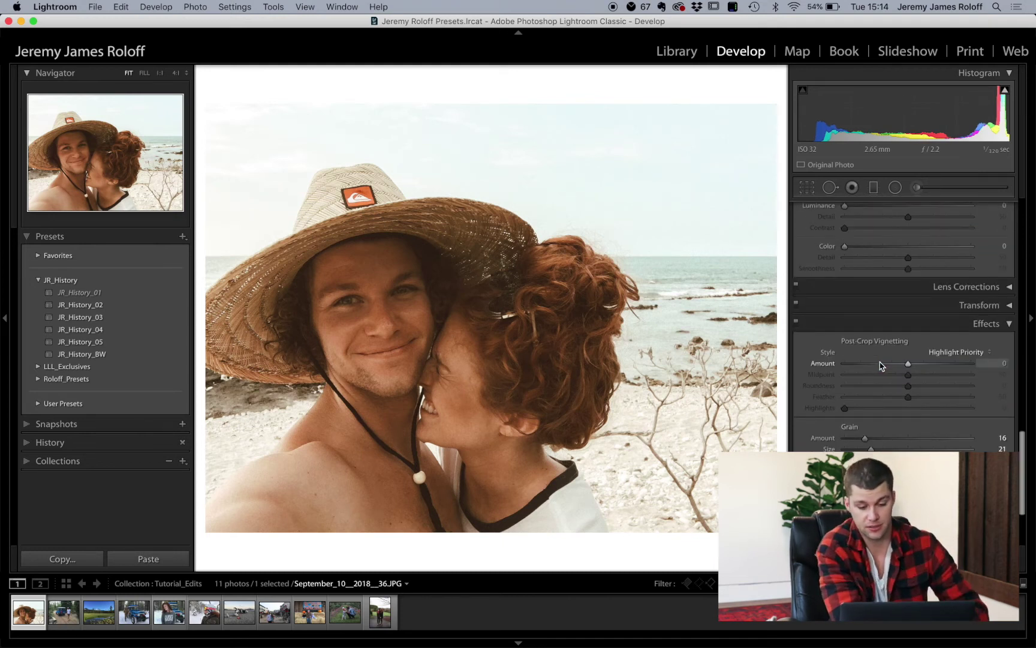
Apply JR_History_01 to the jeep photo and synchronize its settings to all ten filmstrip photos.
click(63, 611)
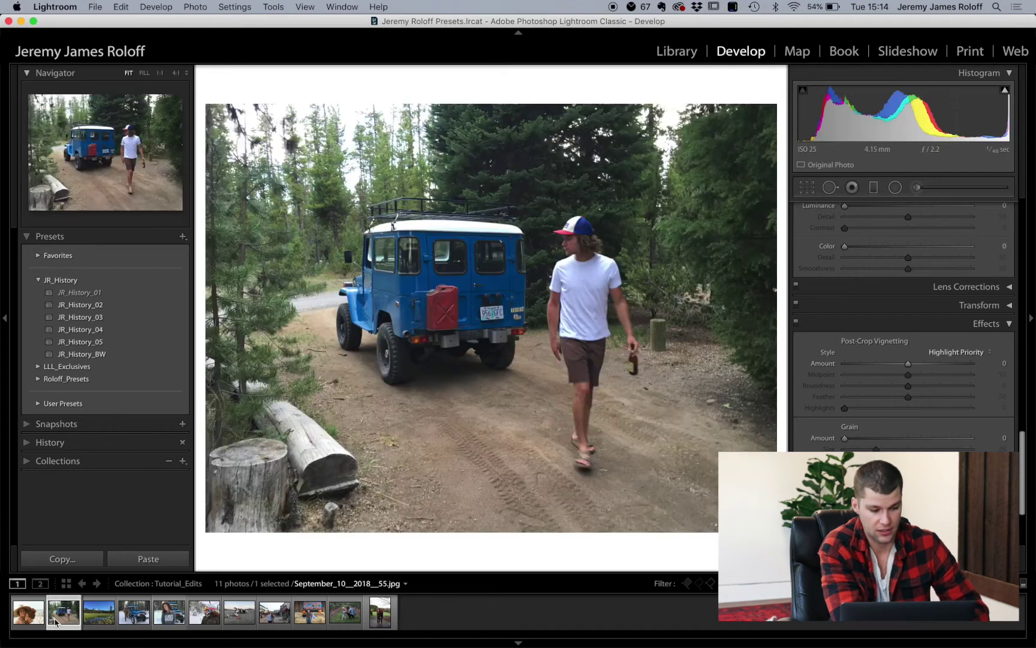
click(65, 293)
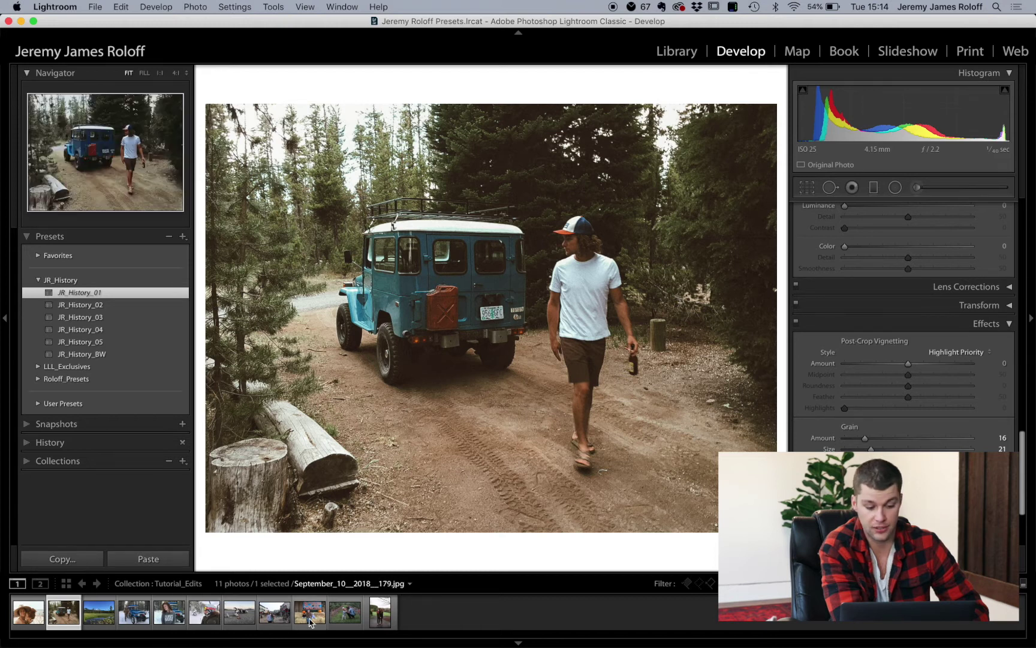
shift+click(380, 616)
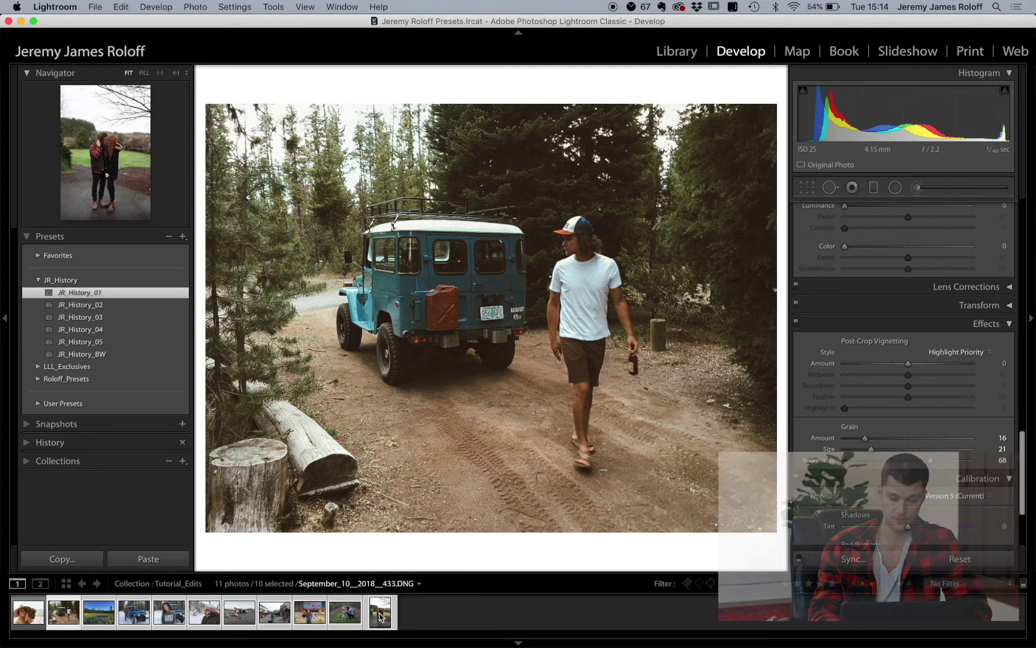
click(849, 559)
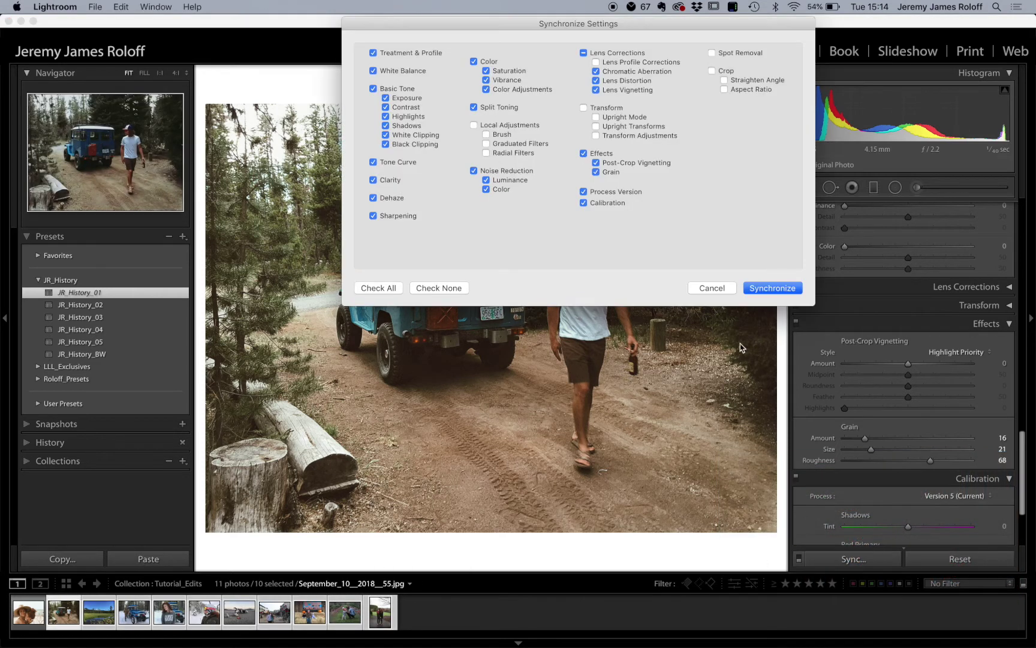
click(773, 293)
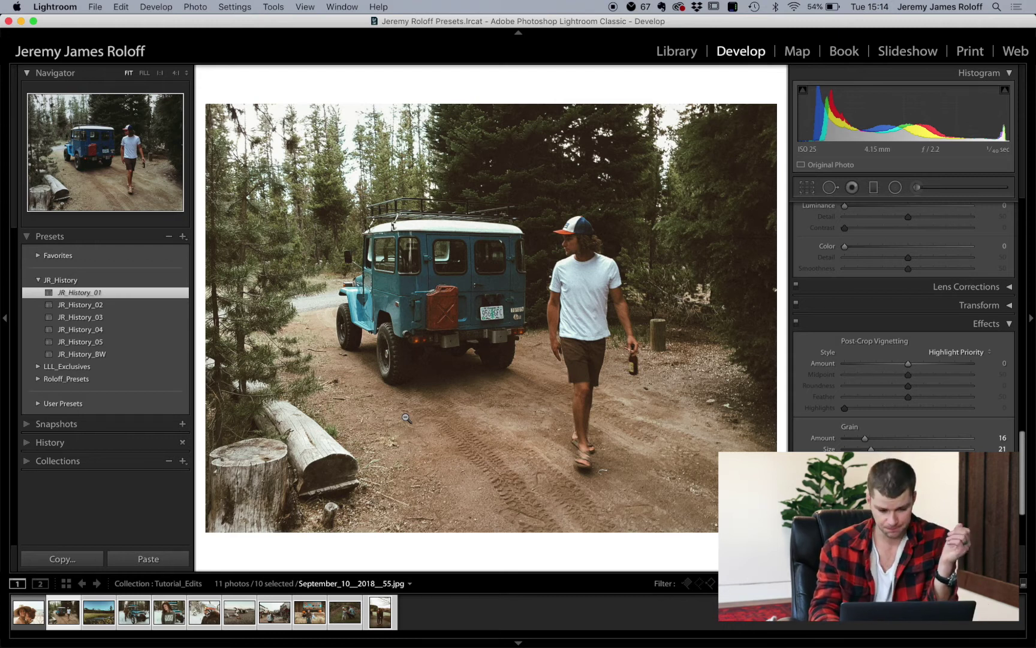
Flip repeatedly between Before and After to compare the synced look with the original.
key(backslash)
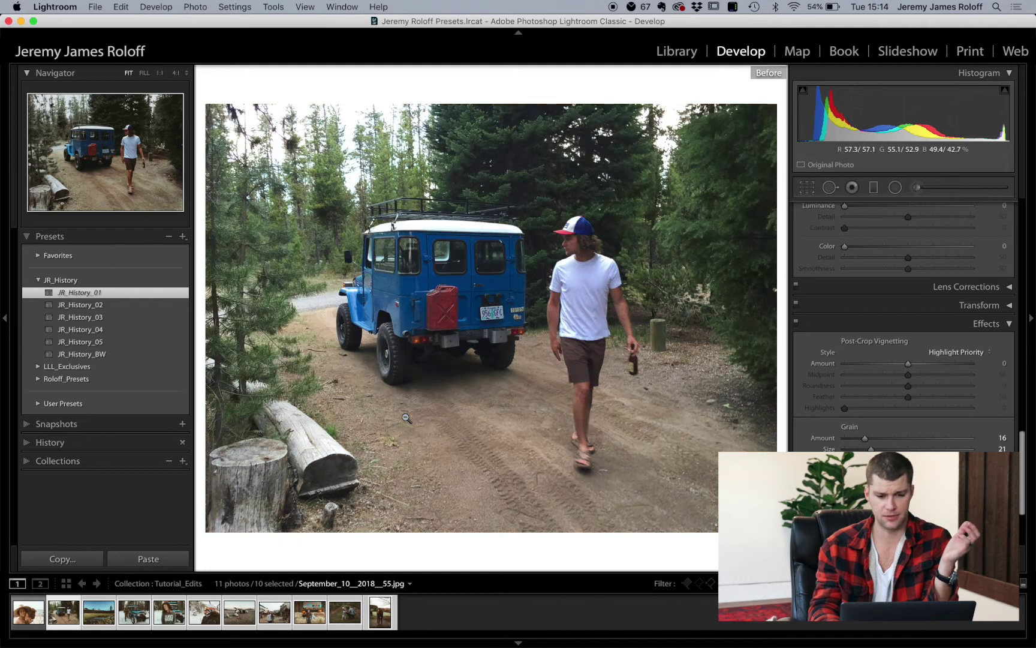
key(backslash)
key(backslash)
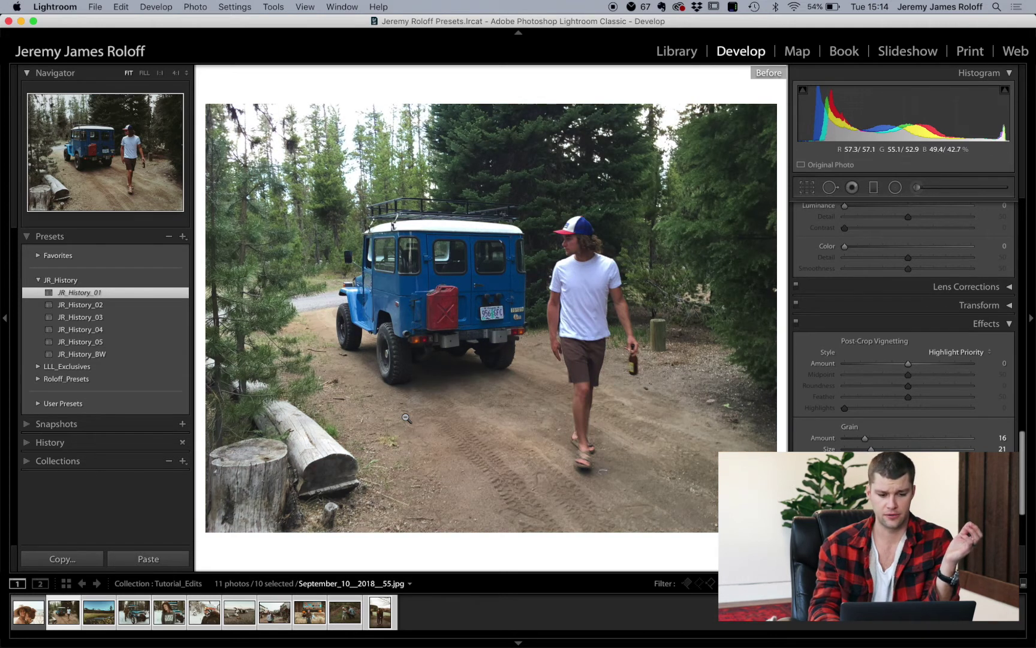
key(backslash)
key(backslash)
key(backslash)
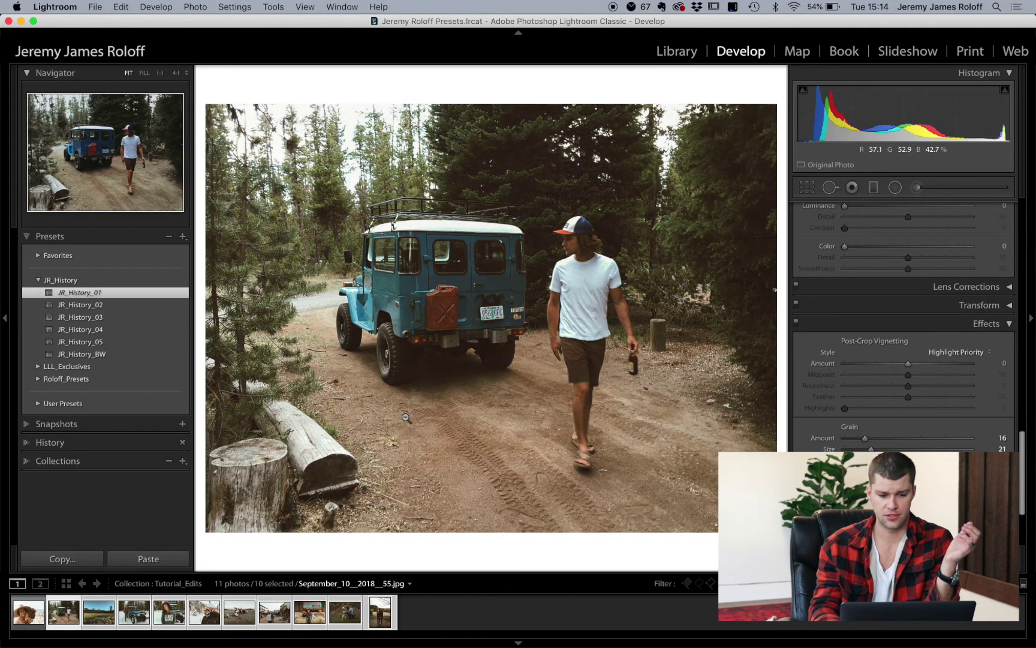
key(backslash)
key(backslash)
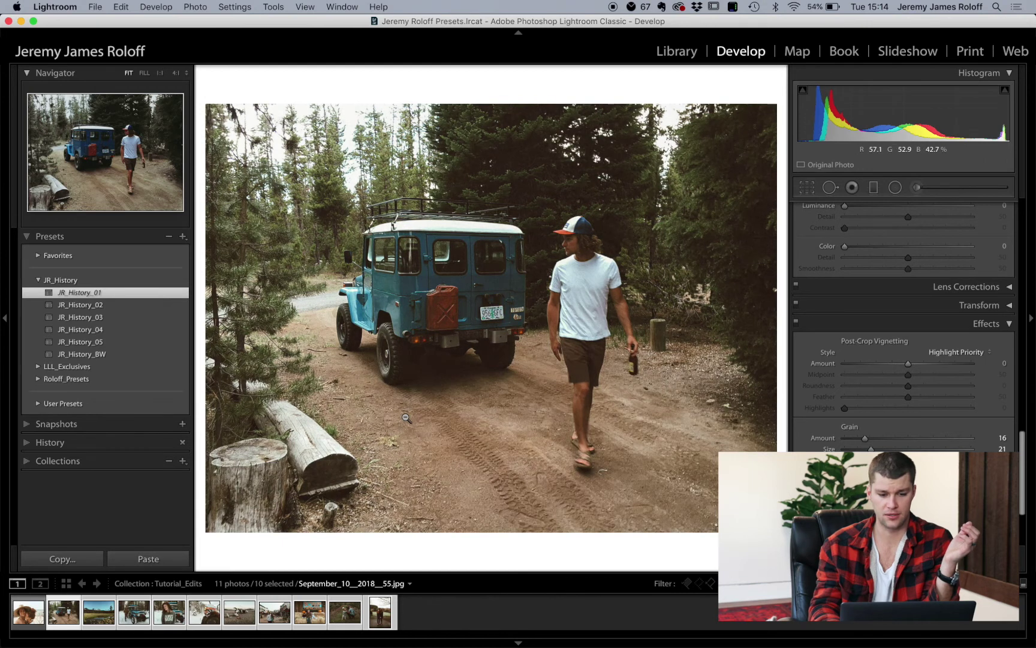
key(backslash)
key(backslash)
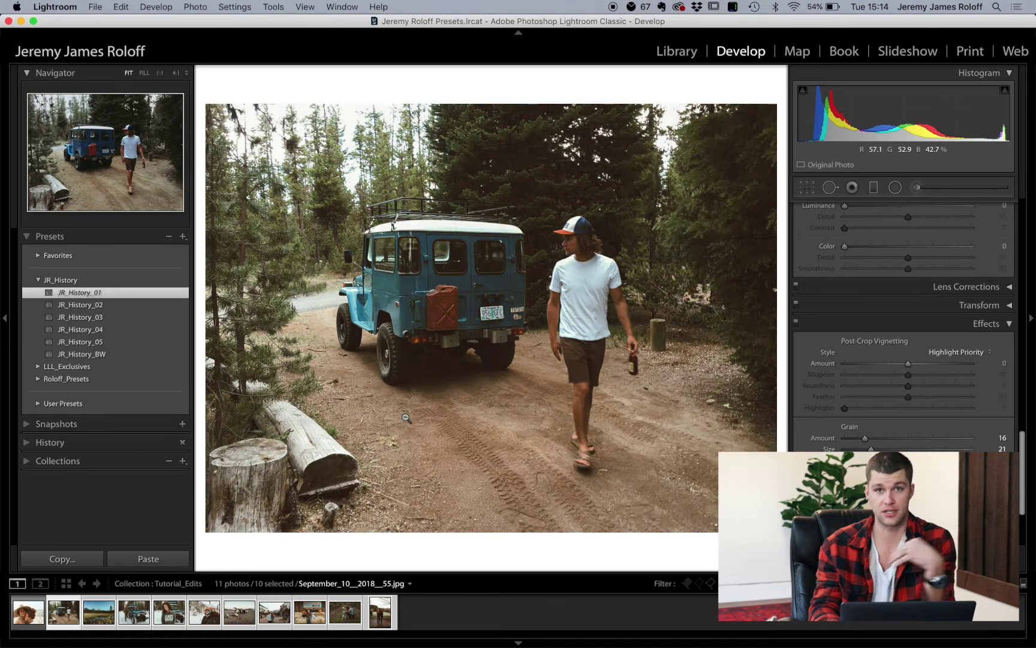
key(backslash)
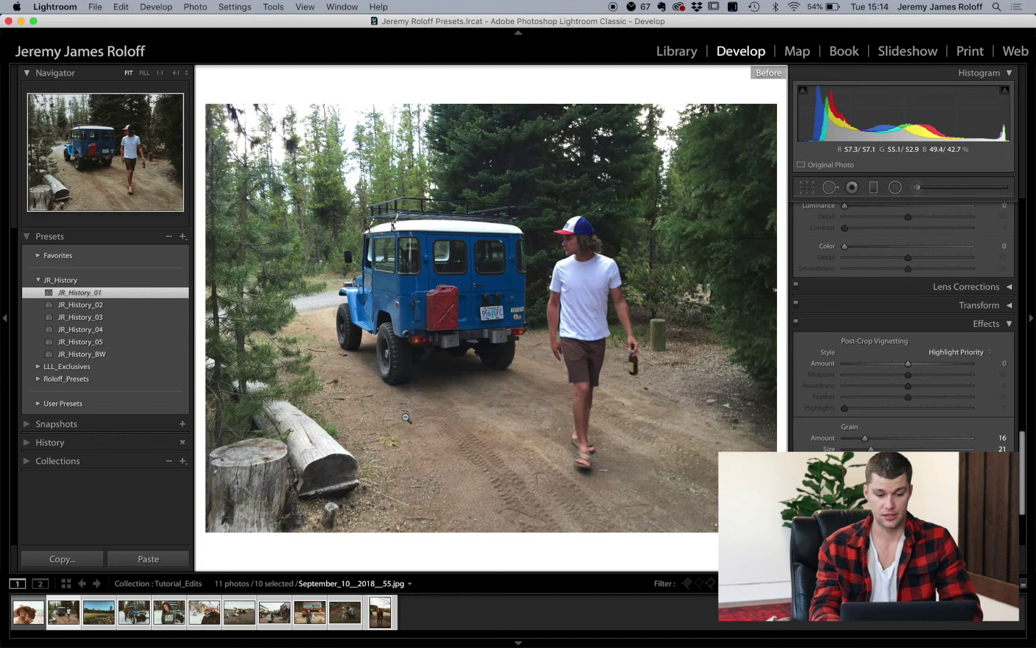
key(backslash)
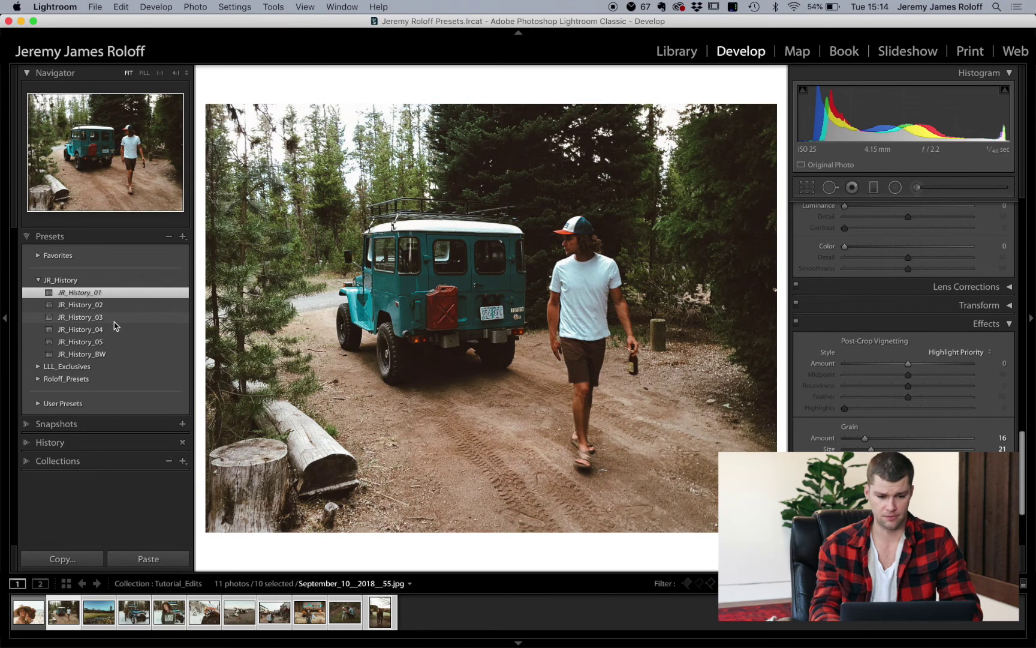
Try JR_History_03 and JR_History_04 on the jeep photo, comparing each with the original.
click(115, 322)
key(backslash)
key(backslash)
key(backslash)
key(backslash)
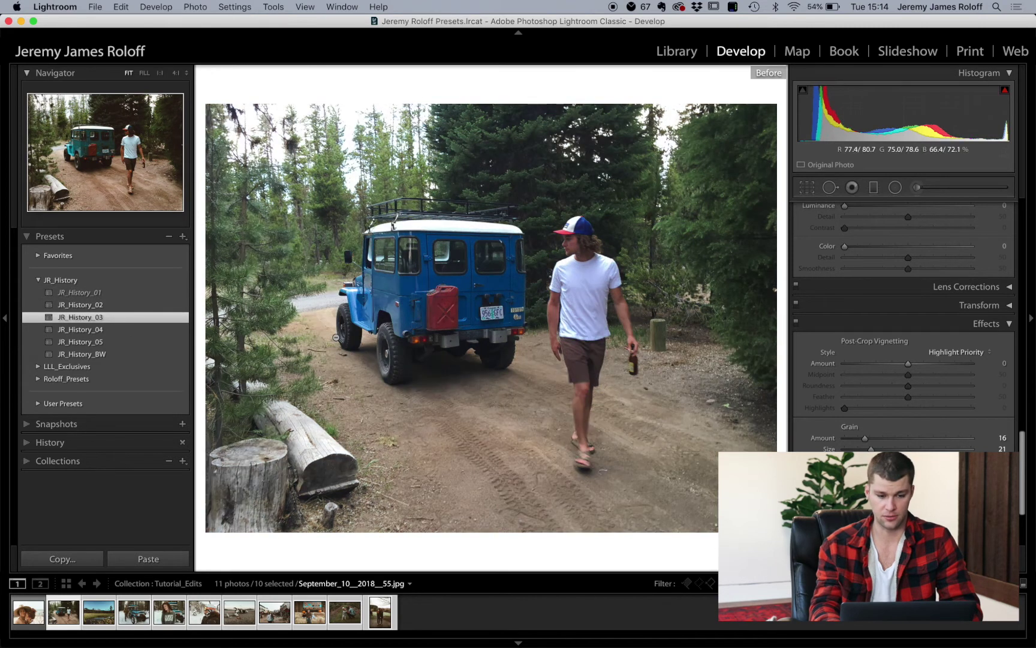
key(backslash)
key(backslash)
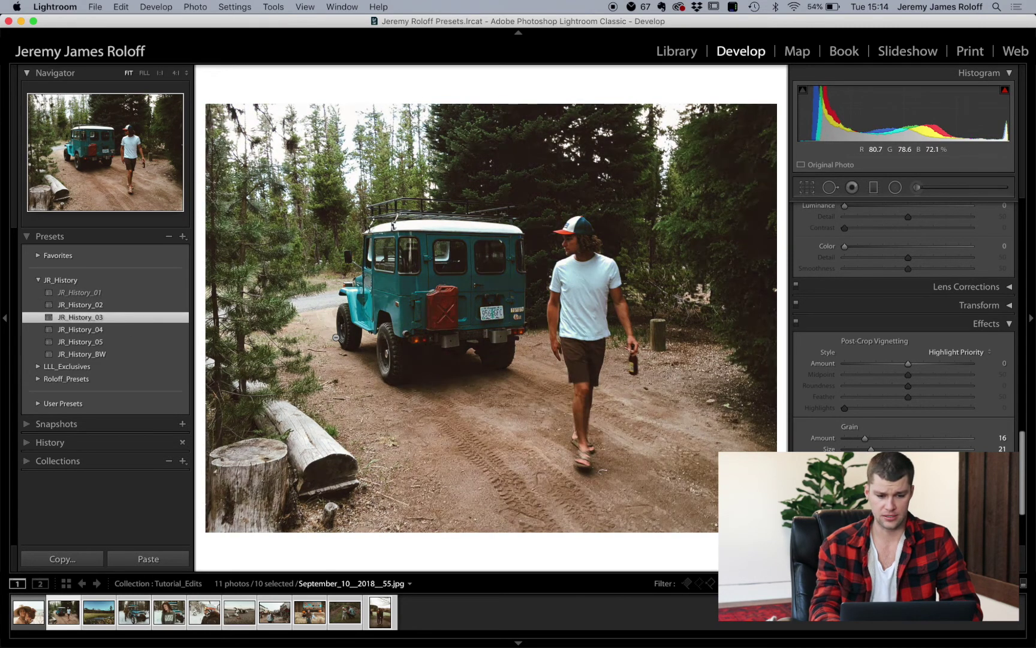
key(backslash)
key(backslash)
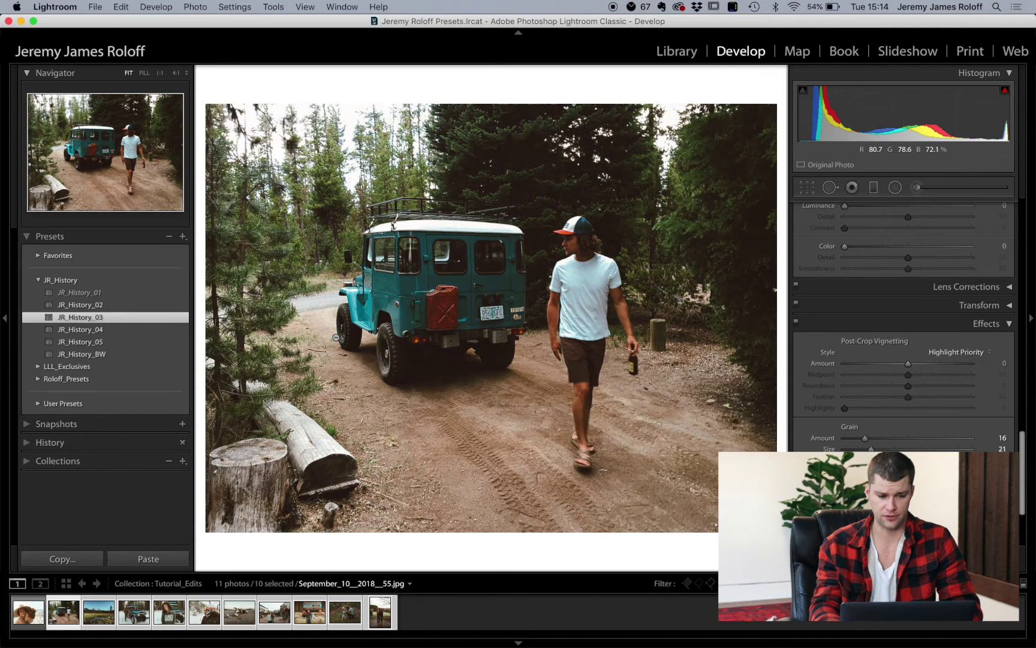
click(163, 330)
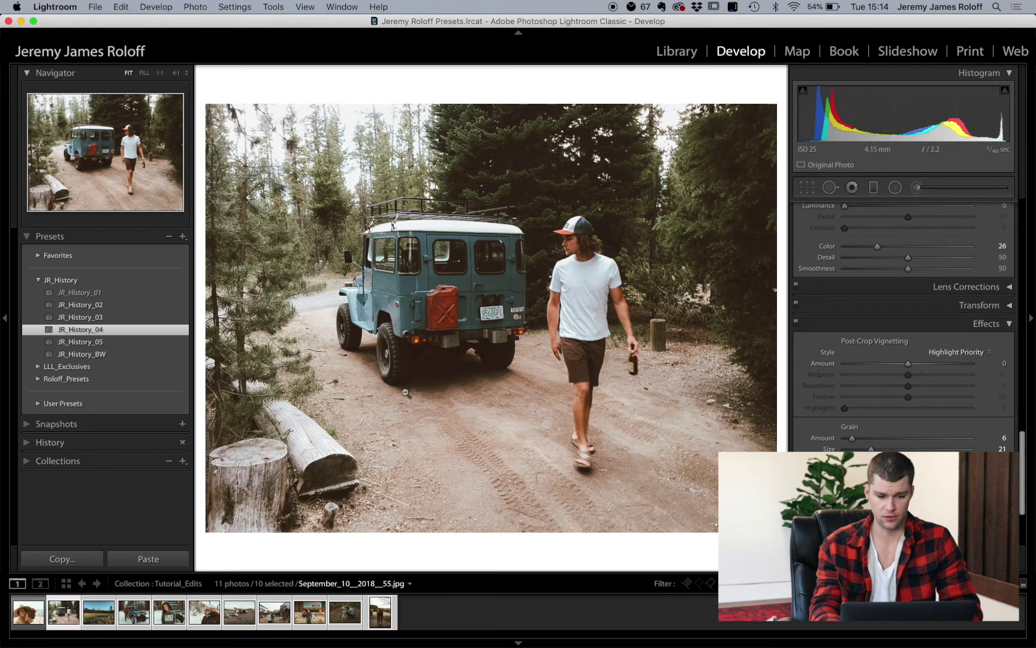
key(backslash)
key(backslash)
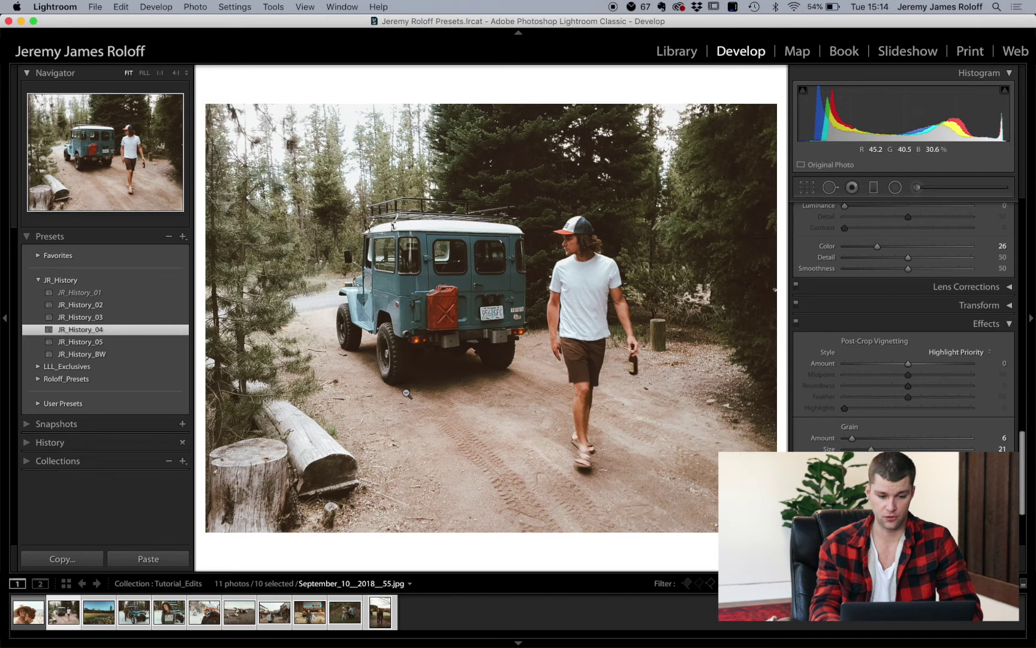
key(backslash)
key(backslash)
Return to JR_History_03, raise Exposure to +0.55, then apply JR_History_05.
click(151, 318)
scroll(895, 334, up, 10)
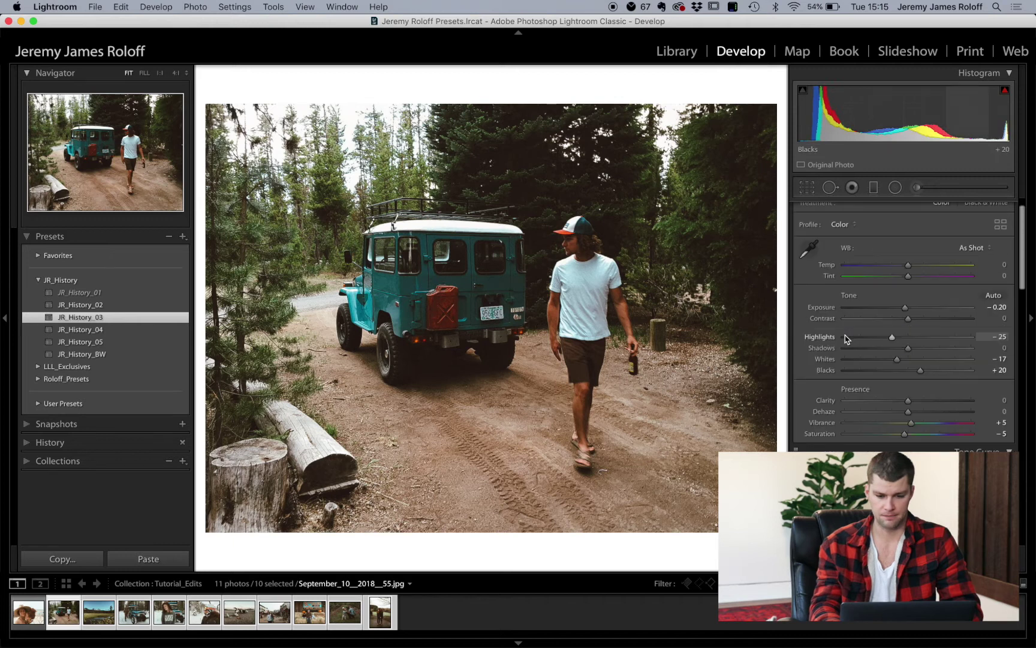
drag(906, 330, 916, 331)
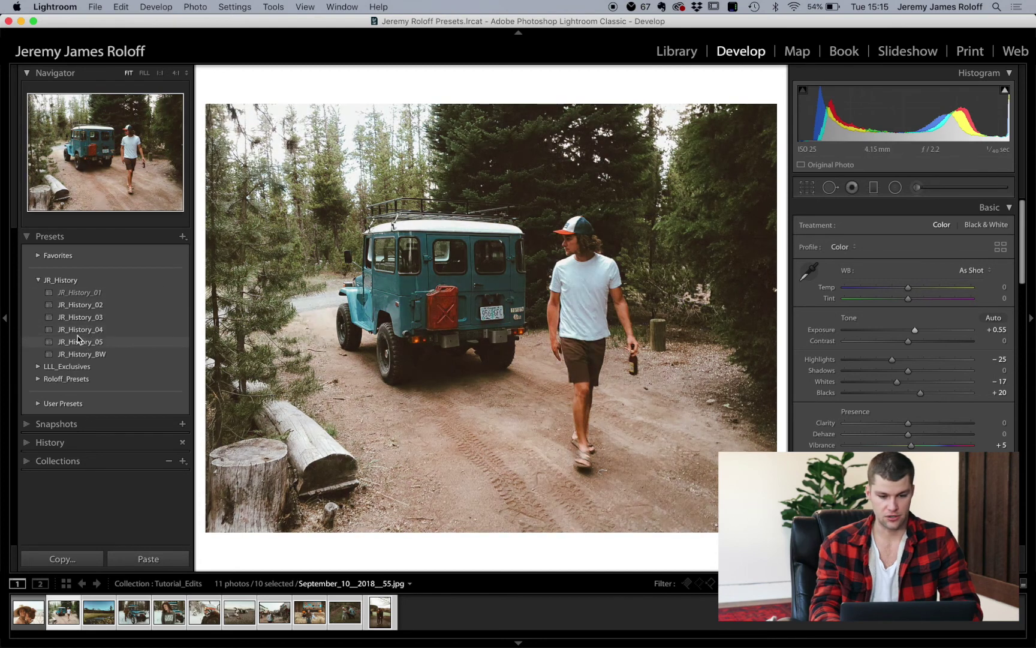
click(106, 345)
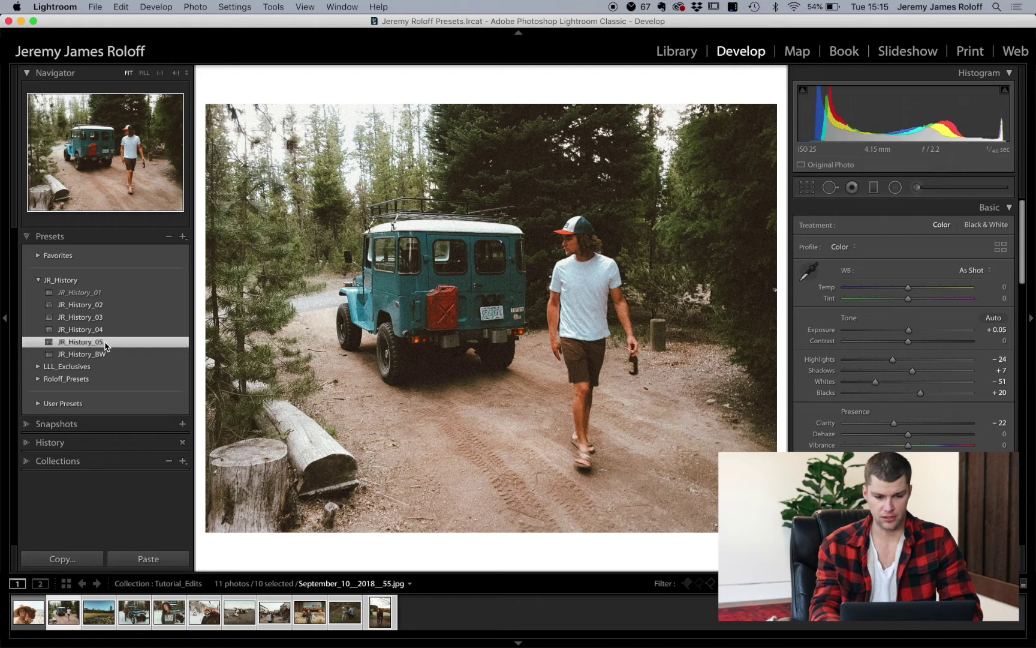
Set Grain Amount to 0 on the jeep photo, compare Before/After, then open the portrait by the jeep.
scroll(904, 330, down, 20)
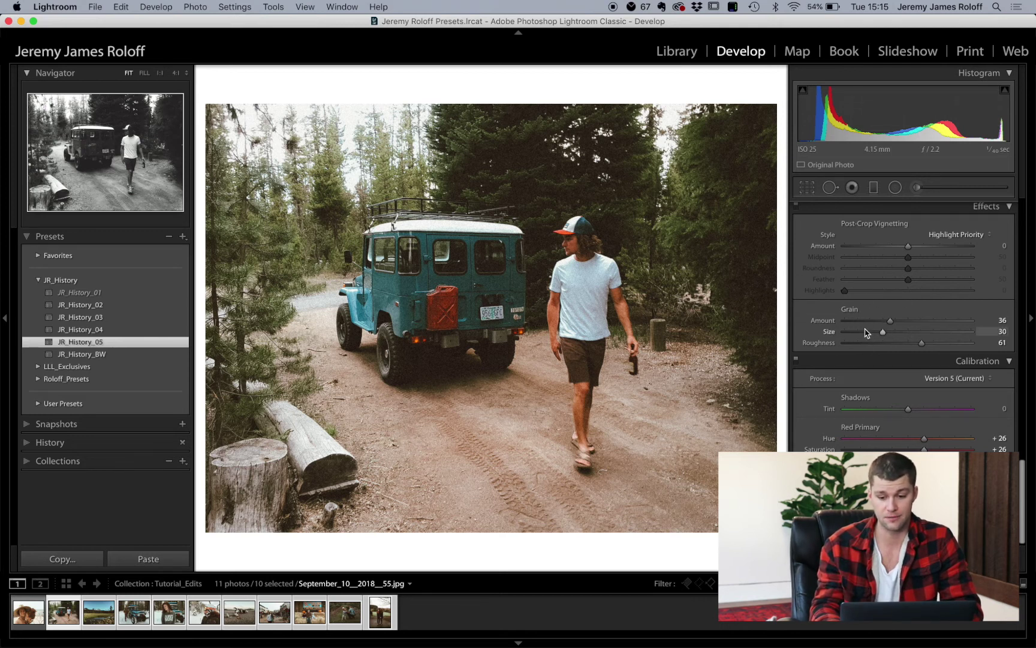
drag(891, 321, 845, 321)
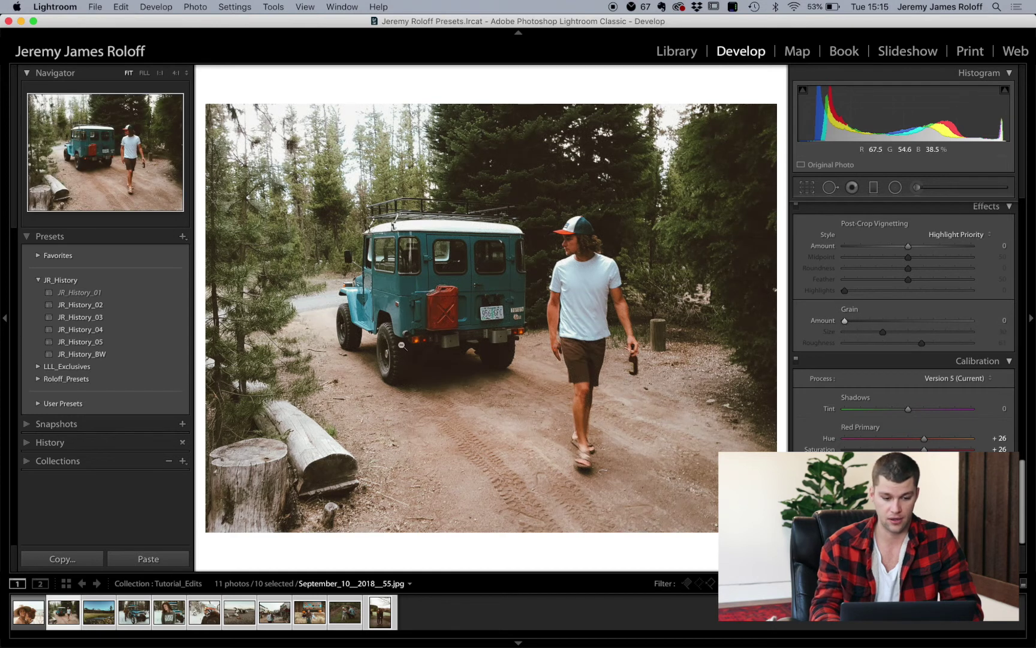
key(backslash)
key(backslash)
key(backslash)
key(backslash)
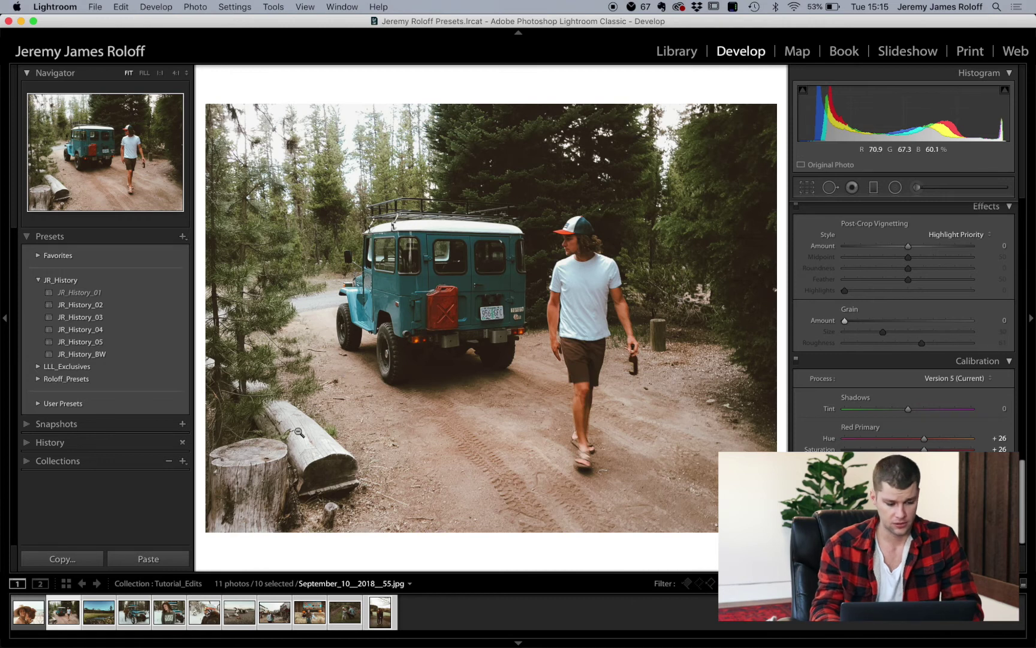
click(95, 613)
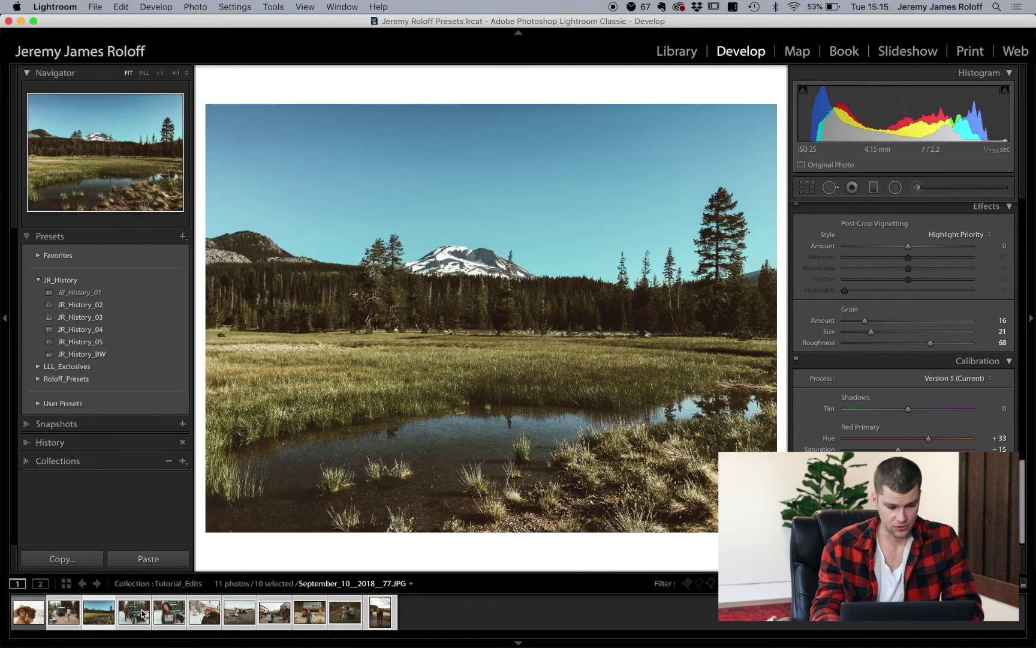
click(143, 613)
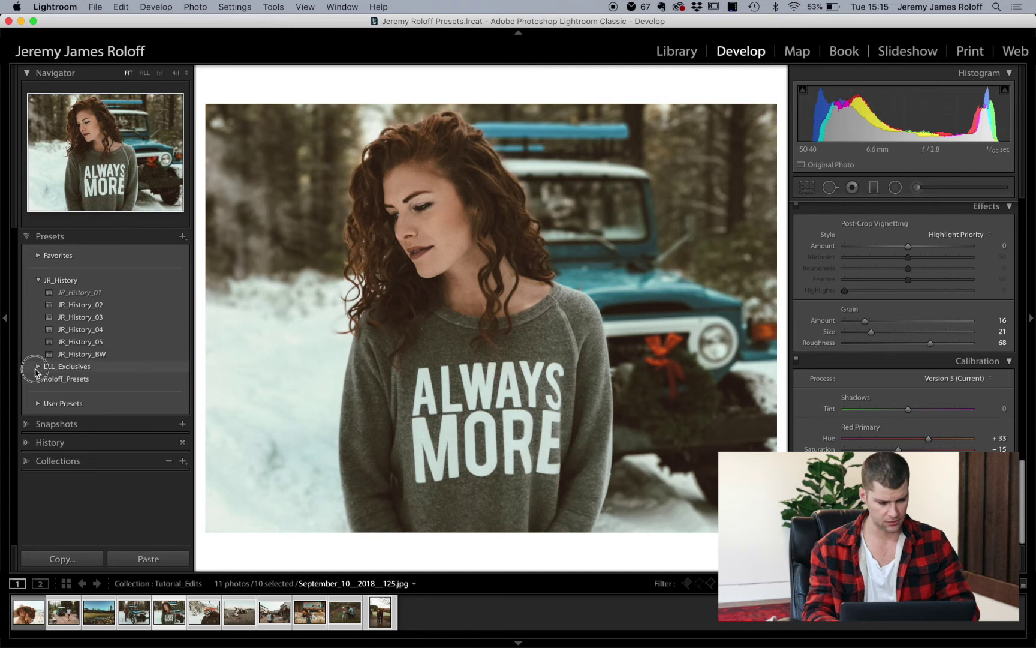
Expand LLL_Exclusives, collapse JR_History, and apply ALoveLetterLife_02 to the sweater portrait.
click(37, 367)
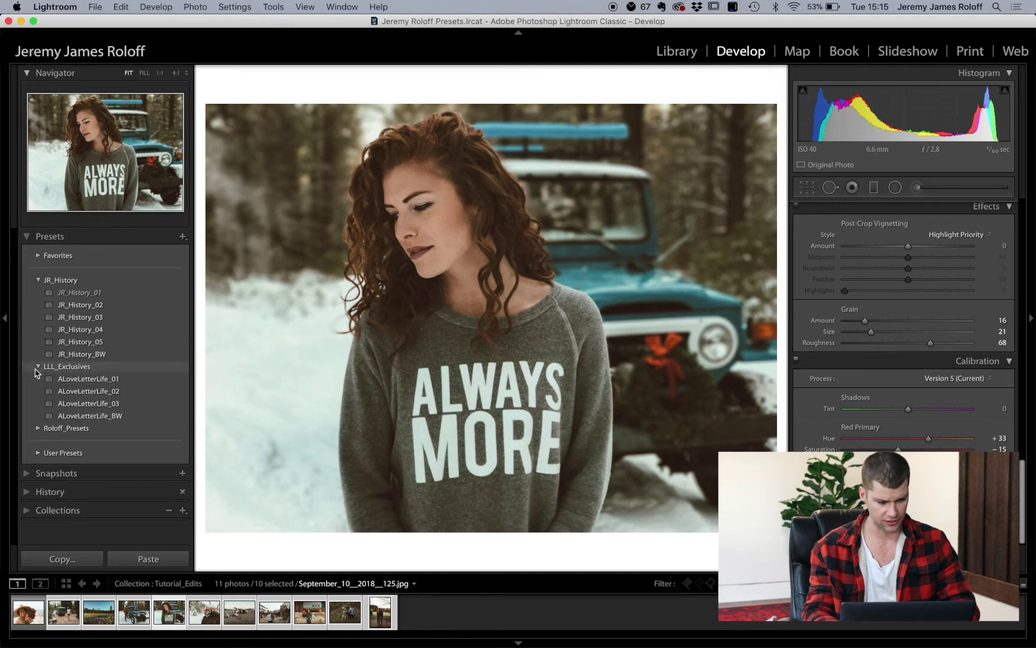
click(38, 280)
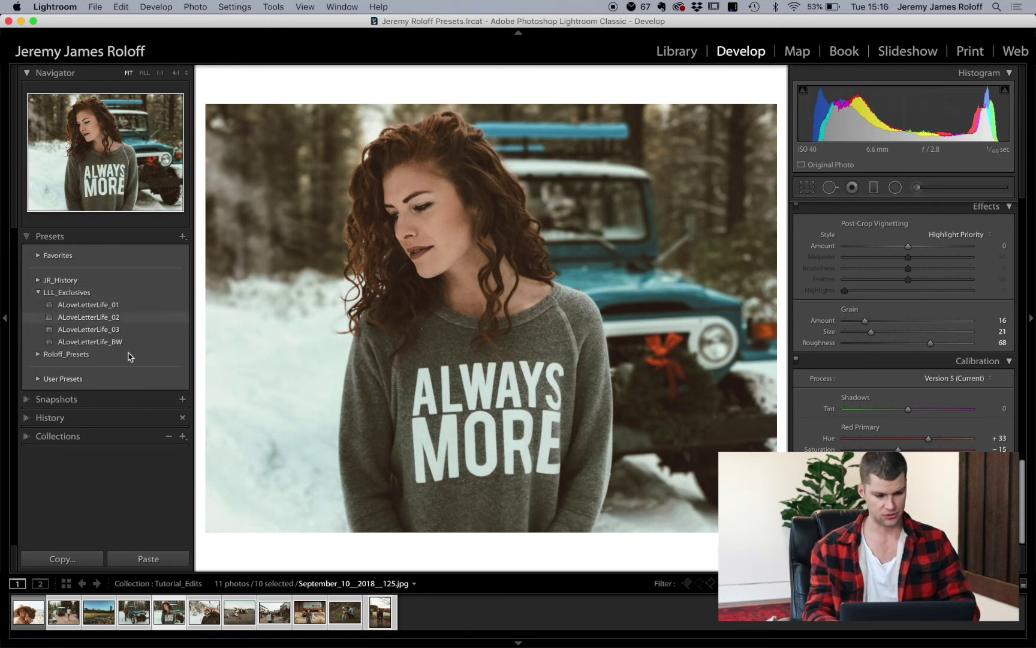
click(66, 317)
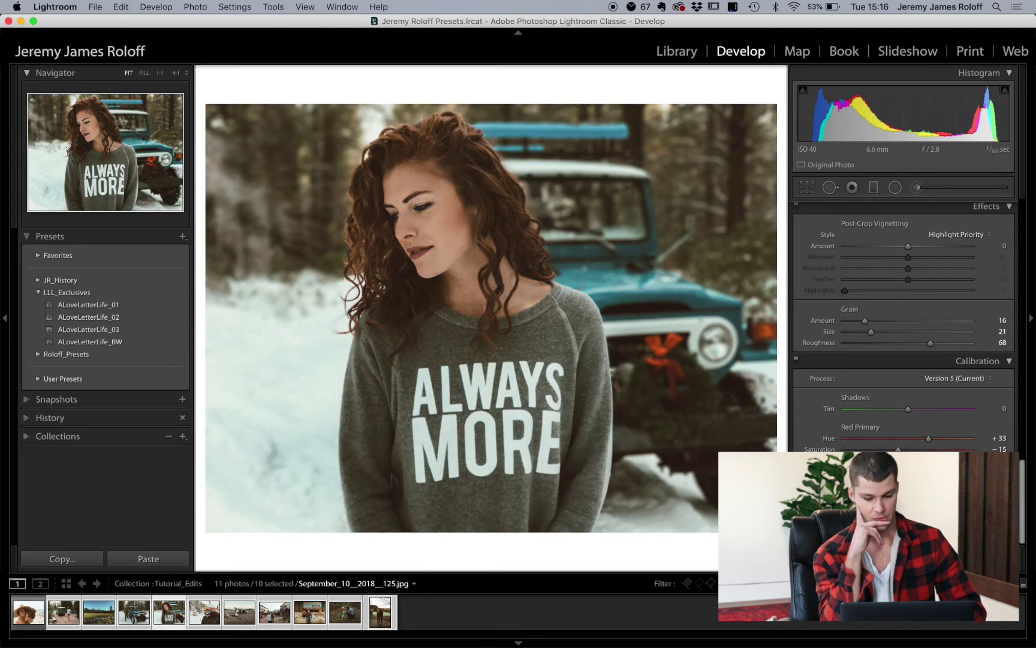
Reset the snowy portrait's develop settings, synchronize to the selected photos, then open the street family photo.
key(super+shift+r)
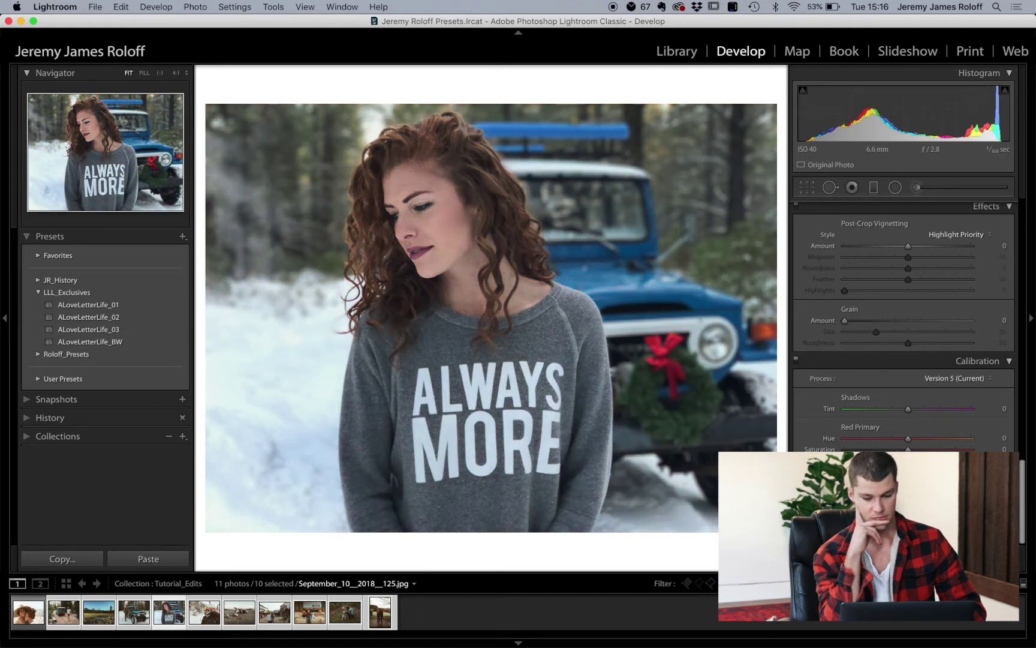
key(super+shift+s)
click(774, 289)
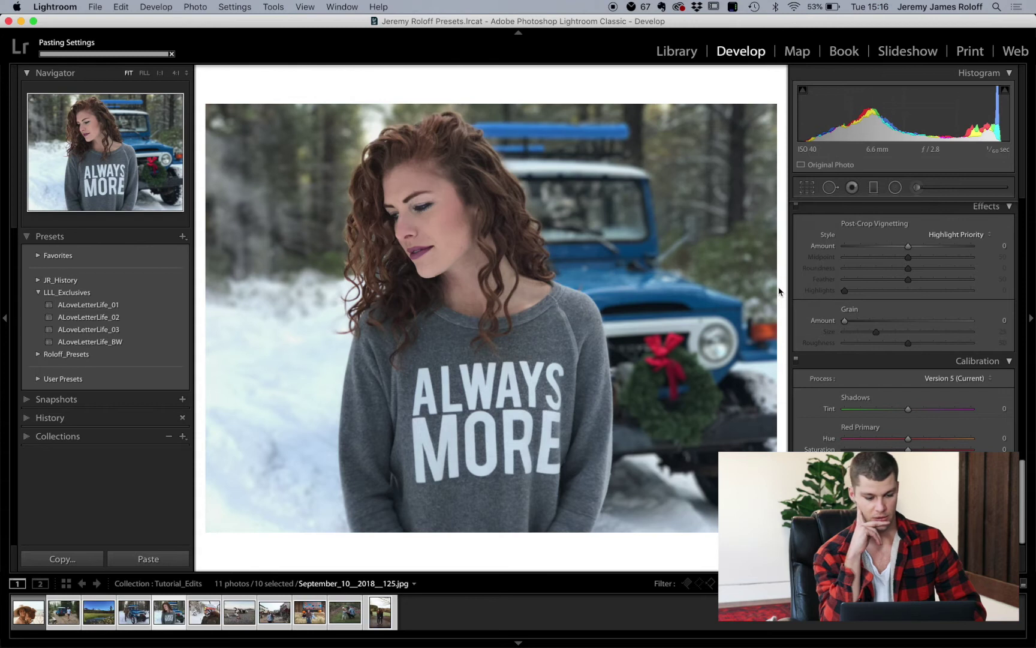
click(240, 613)
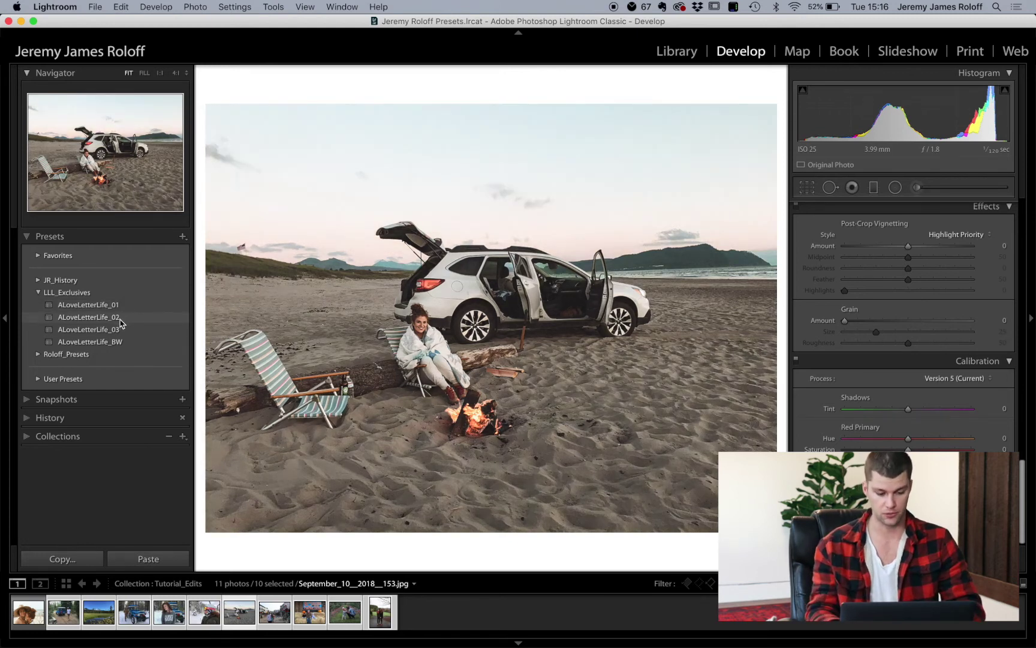
click(264, 619)
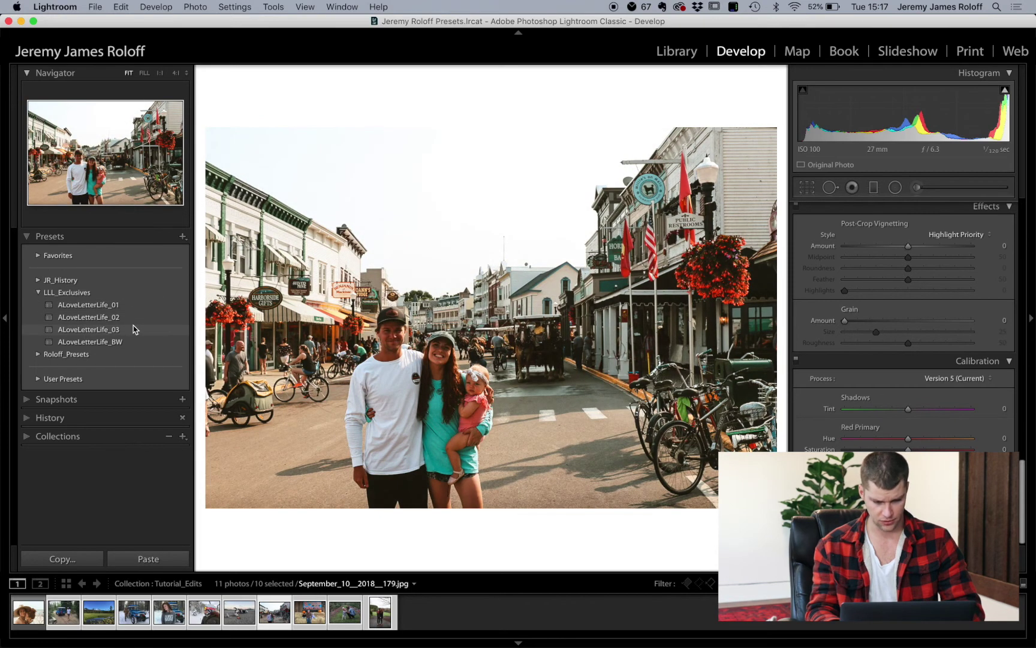
Apply ALoveLetterLife_01 to the street family photo, then set Tint to +1 and Exposure to +0.95.
click(141, 306)
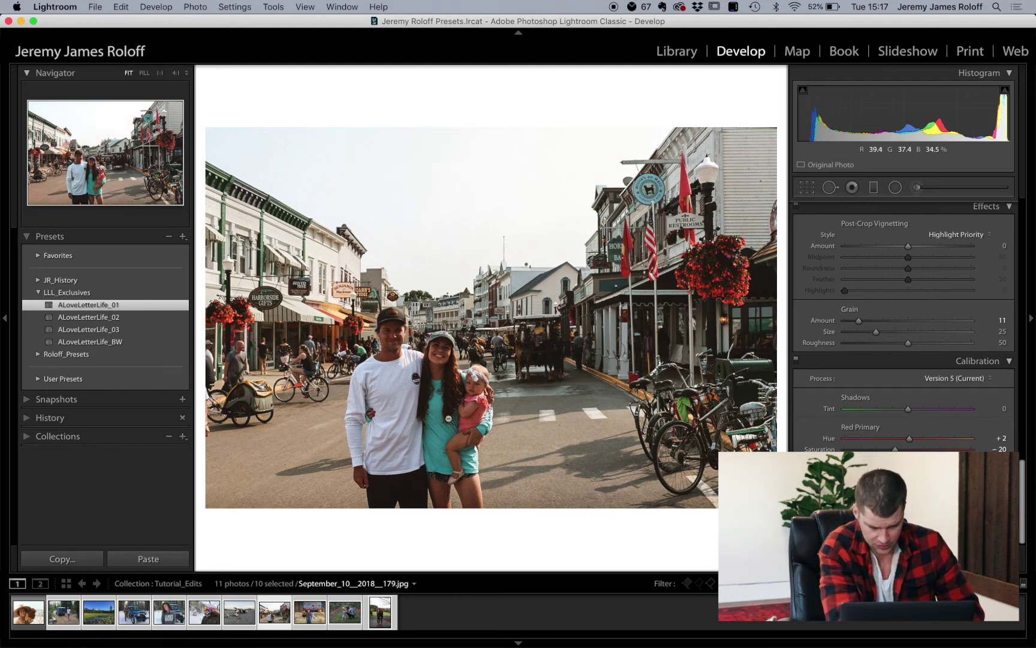
scroll(866, 325, up, 12)
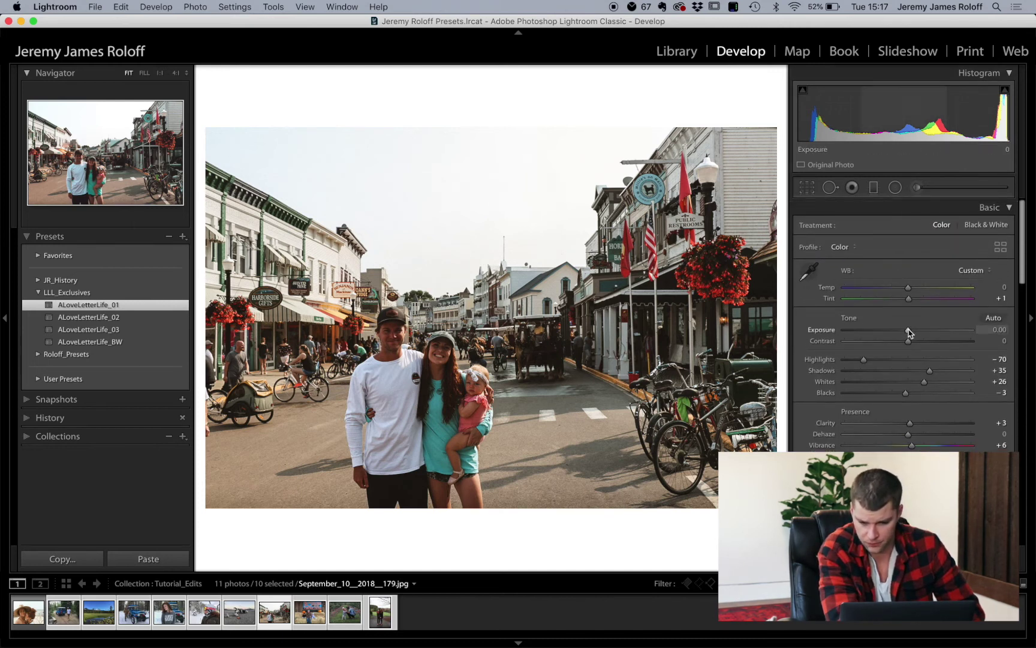
drag(907, 329, 923, 331)
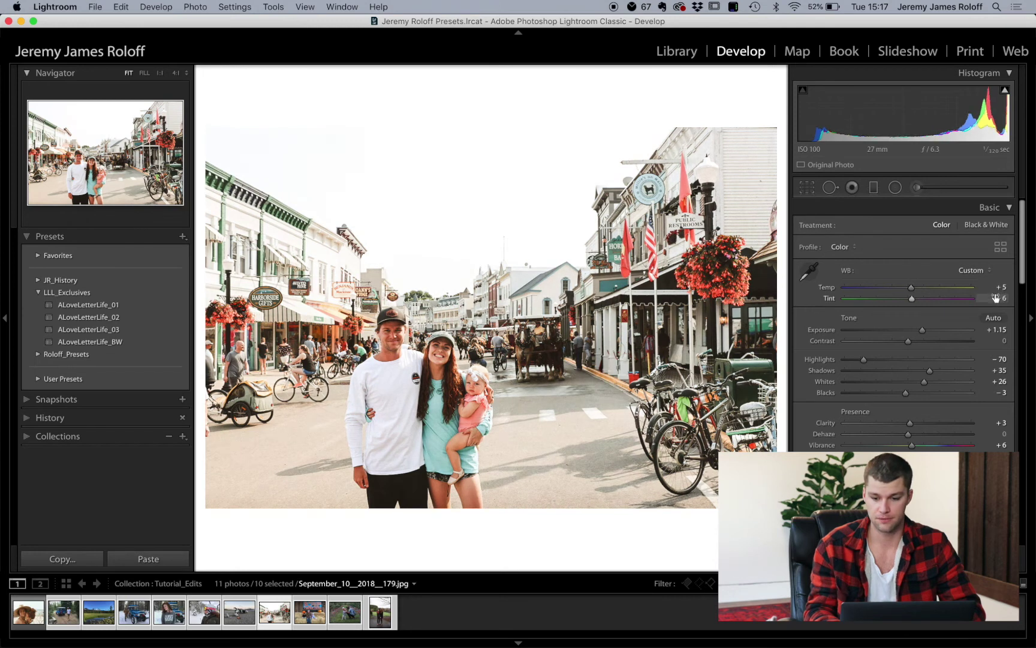
key(shift+Down)
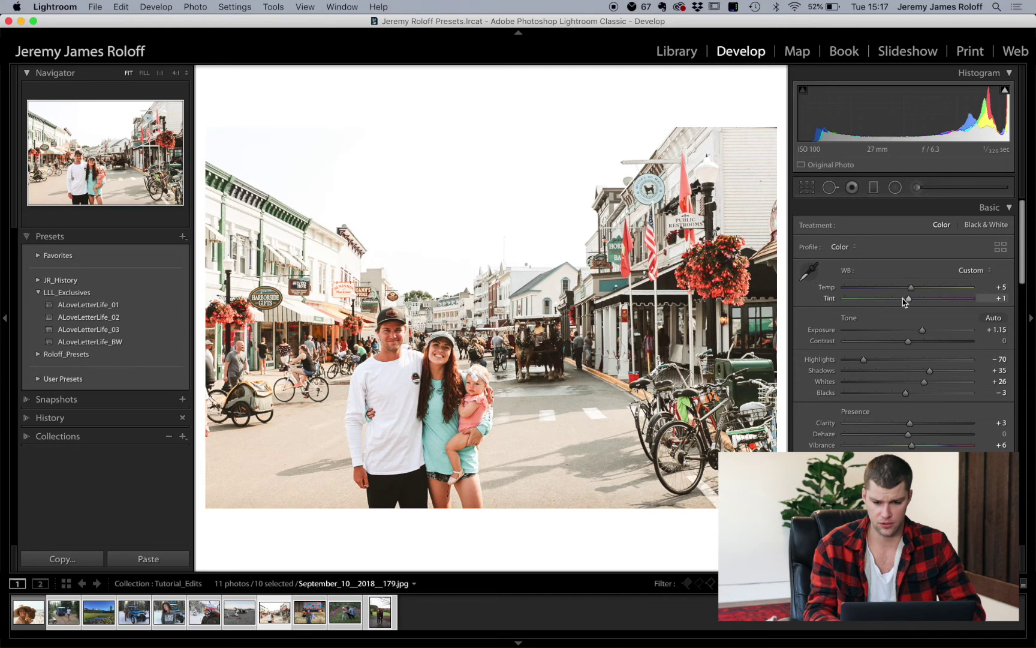
key(shift+Down)
key(shift+Down)
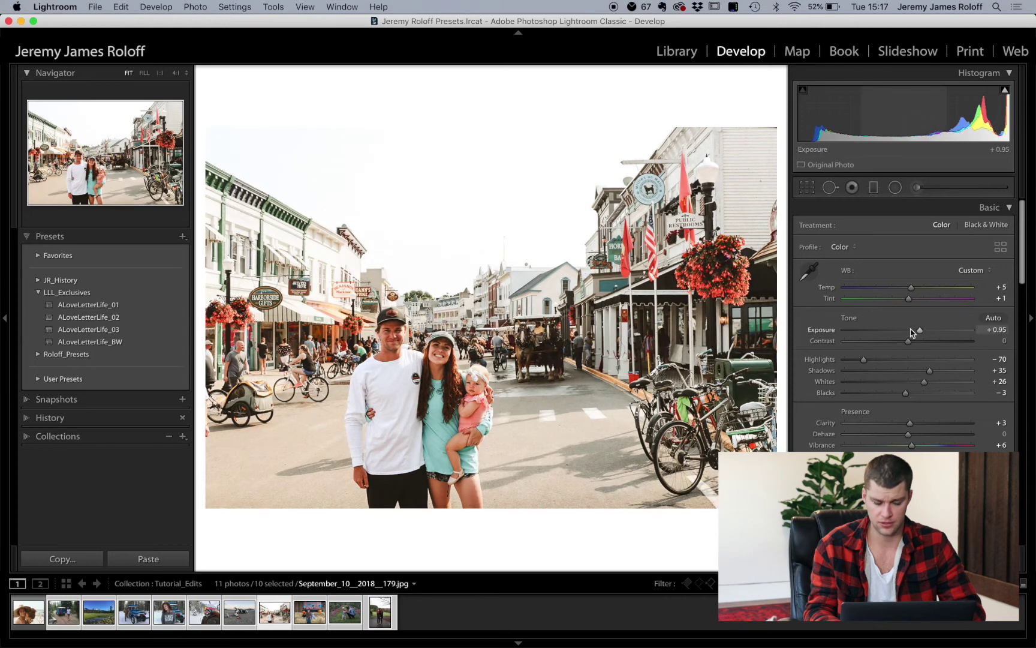
Shift the hue of the street photo's yellows and greens with the HSL targeted adjustment tool.
scroll(887, 390, down, 10)
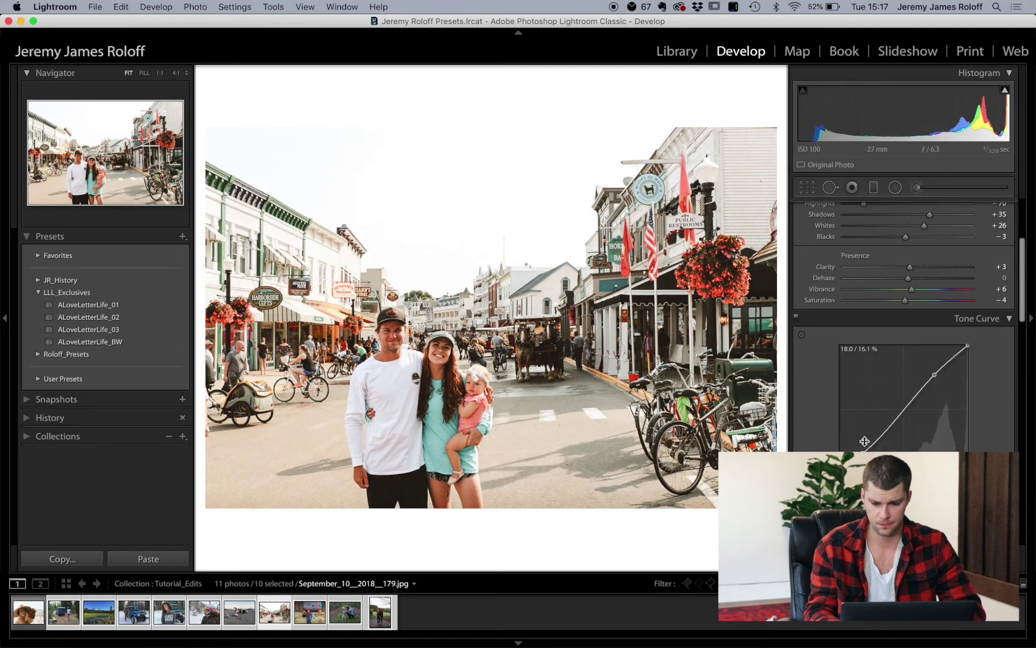
scroll(866, 445, down, 5)
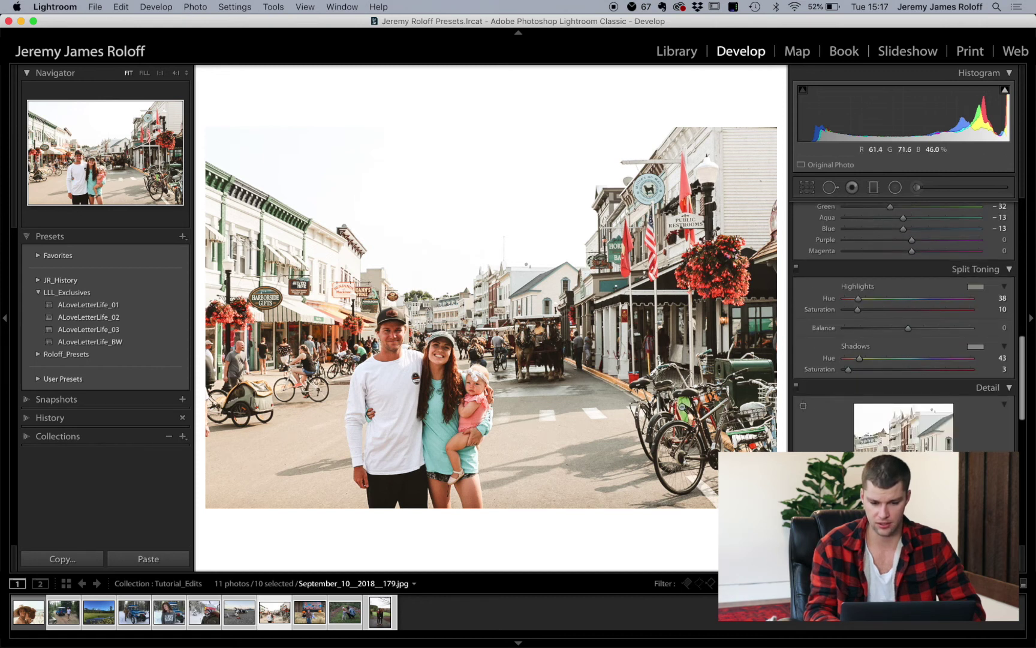
scroll(849, 300, up, 2)
scroll(849, 300, up, 4)
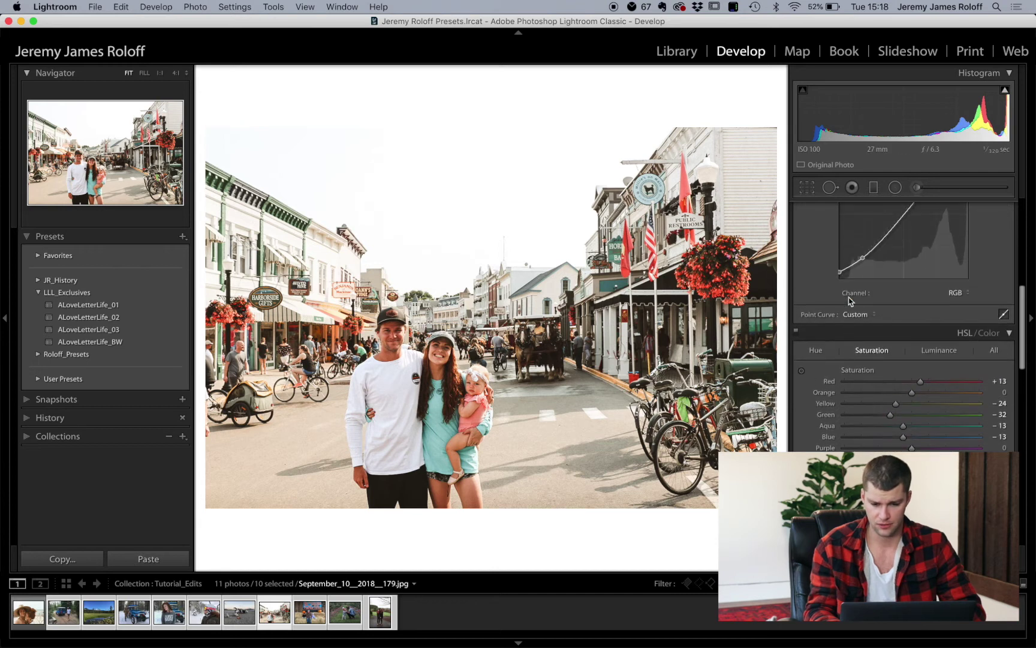
click(815, 351)
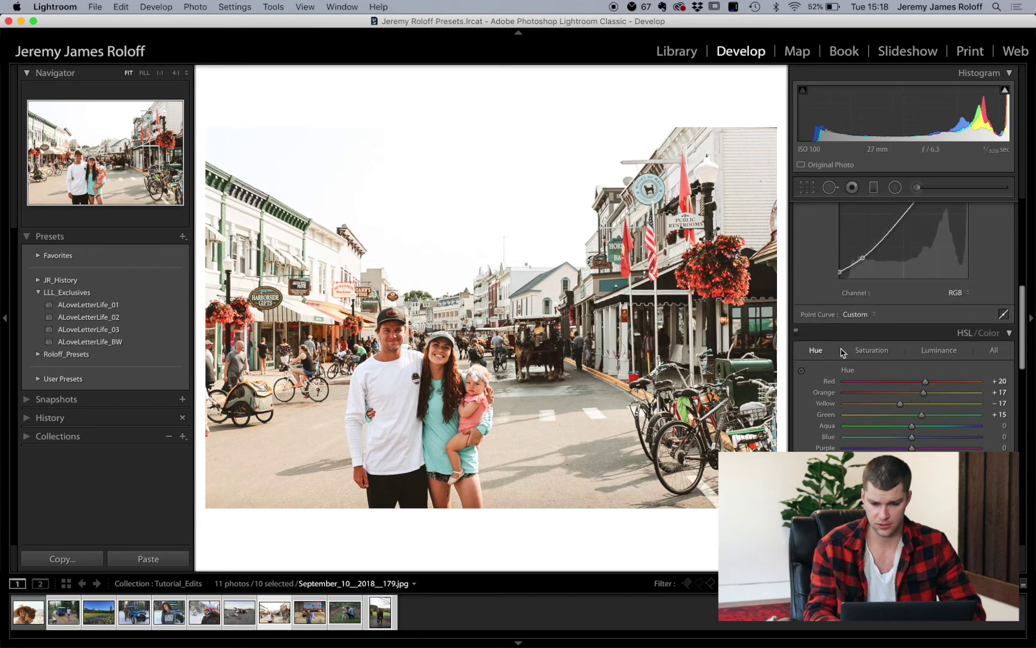
click(960, 334)
click(959, 333)
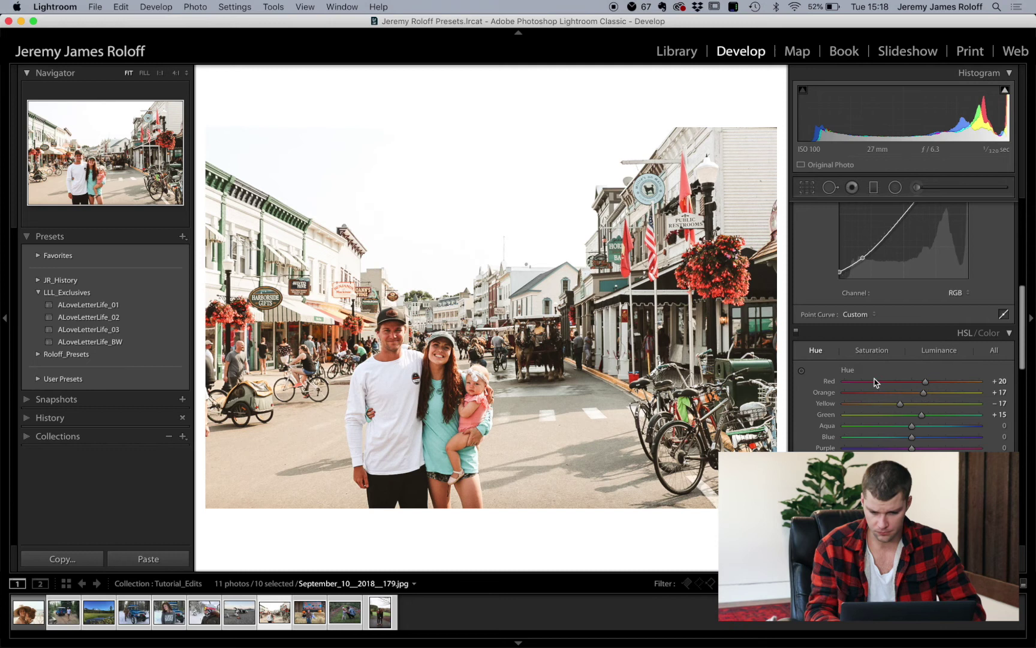
click(801, 371)
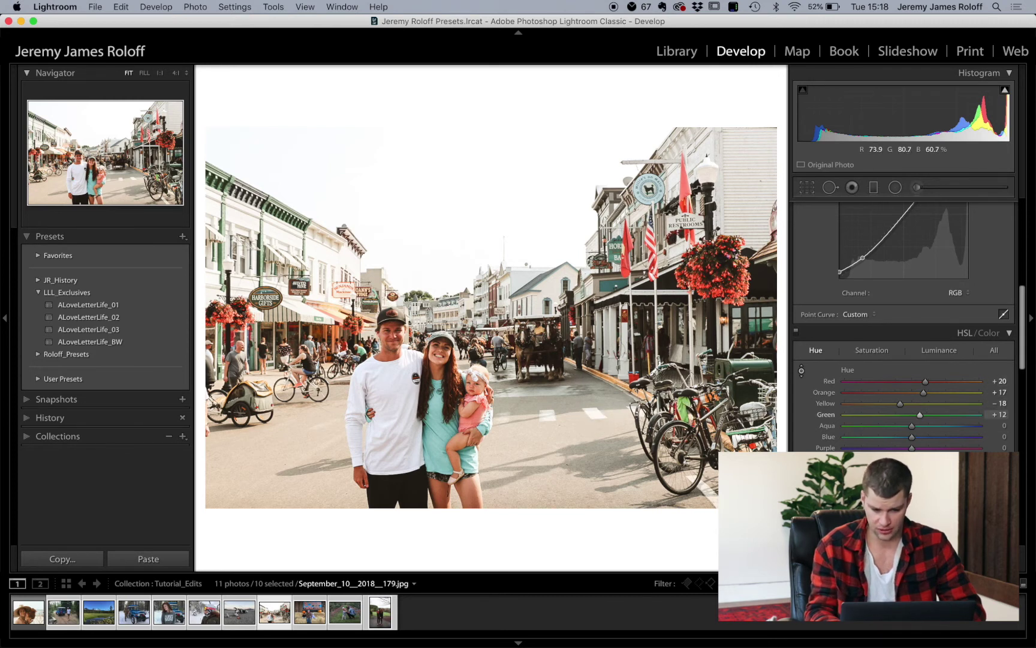
mouse_move(683, 410)
mouse_down()
mouse_move(684, 371)
mouse_move(683, 403)
mouse_move(684, 390)
mouse_up()
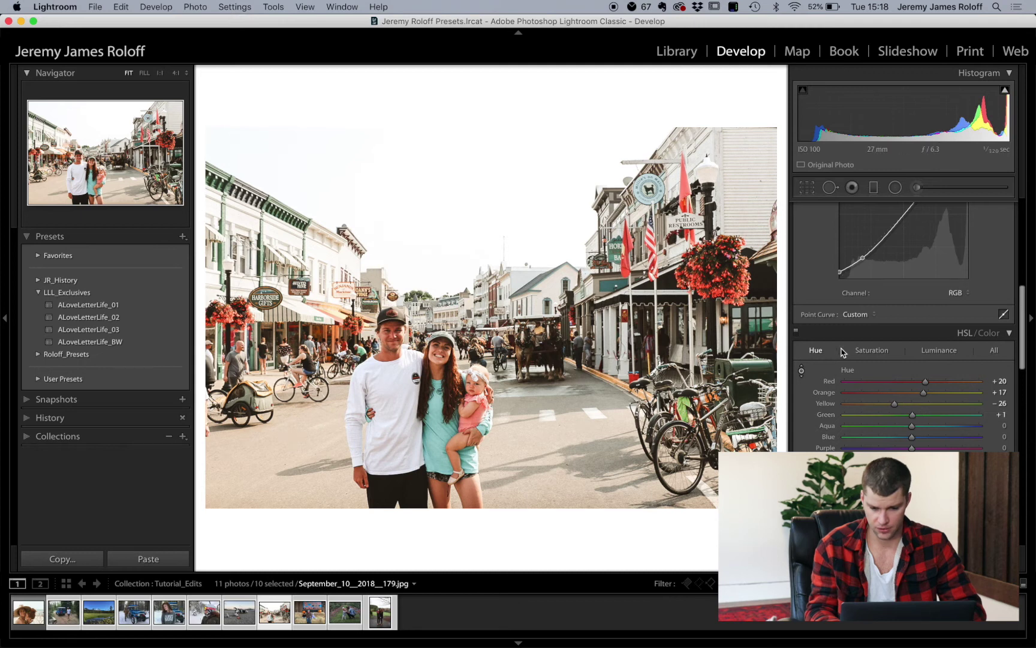
Desaturate the greens to −100 and the yellows to −56 by dragging in the photo.
click(869, 351)
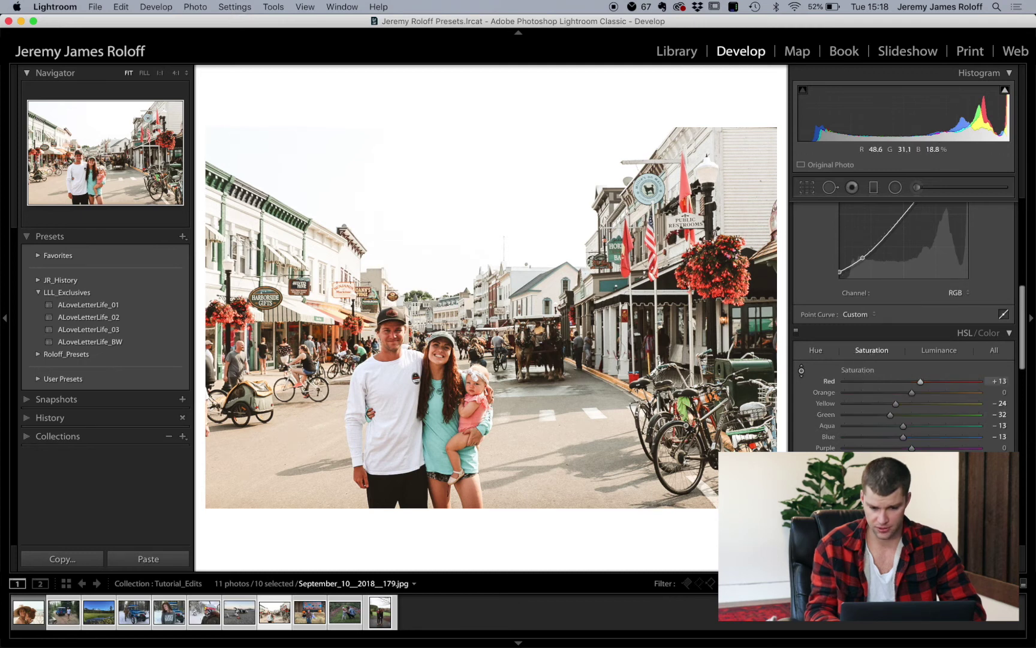
drag(685, 413, 685, 424)
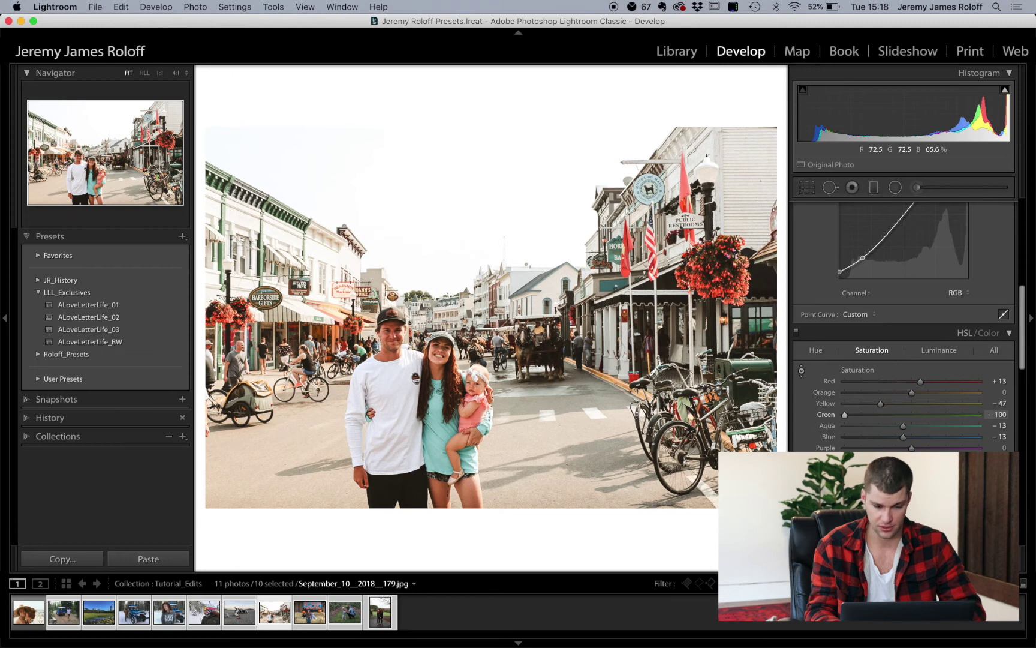
drag(685, 425, 685, 424)
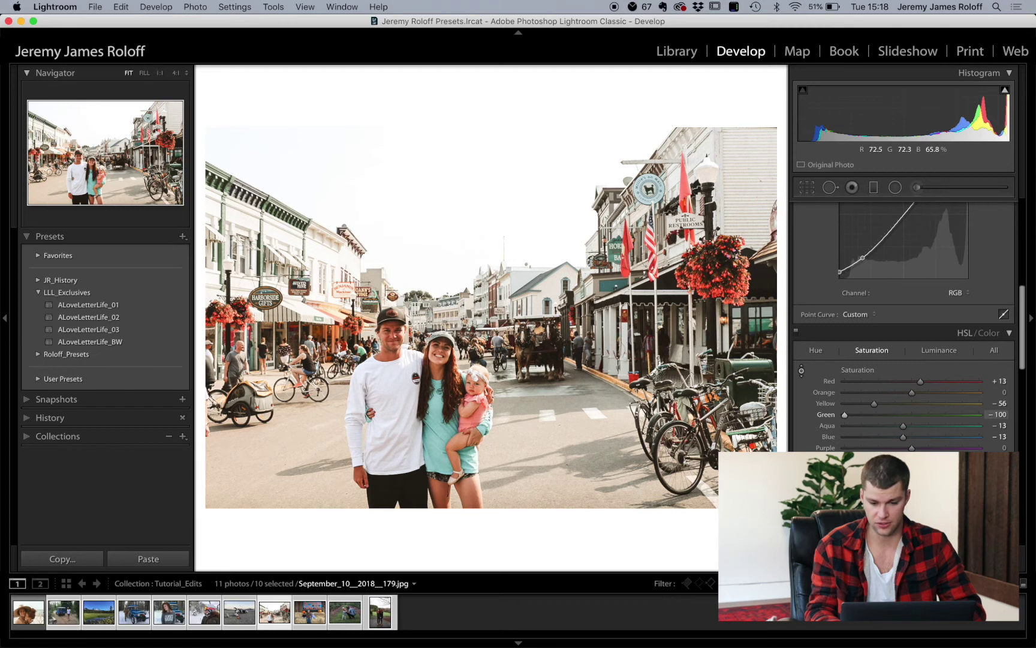
drag(685, 424, 685, 424)
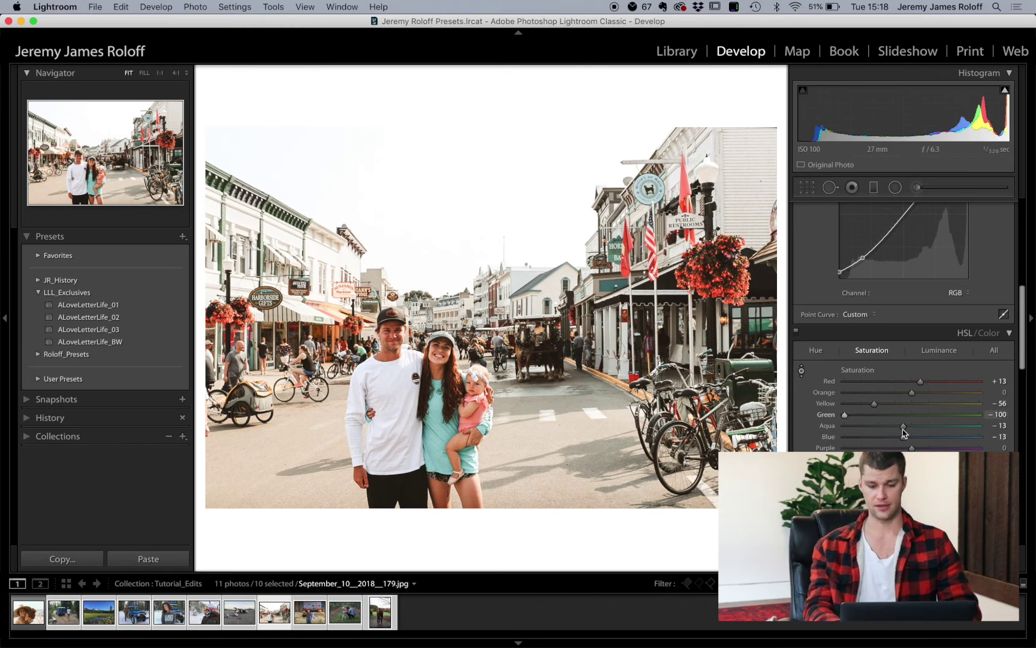
Darken the street photo's bottom edge with a graduated filter at Exposure −0.54, placed lower.
scroll(864, 365, up, 15)
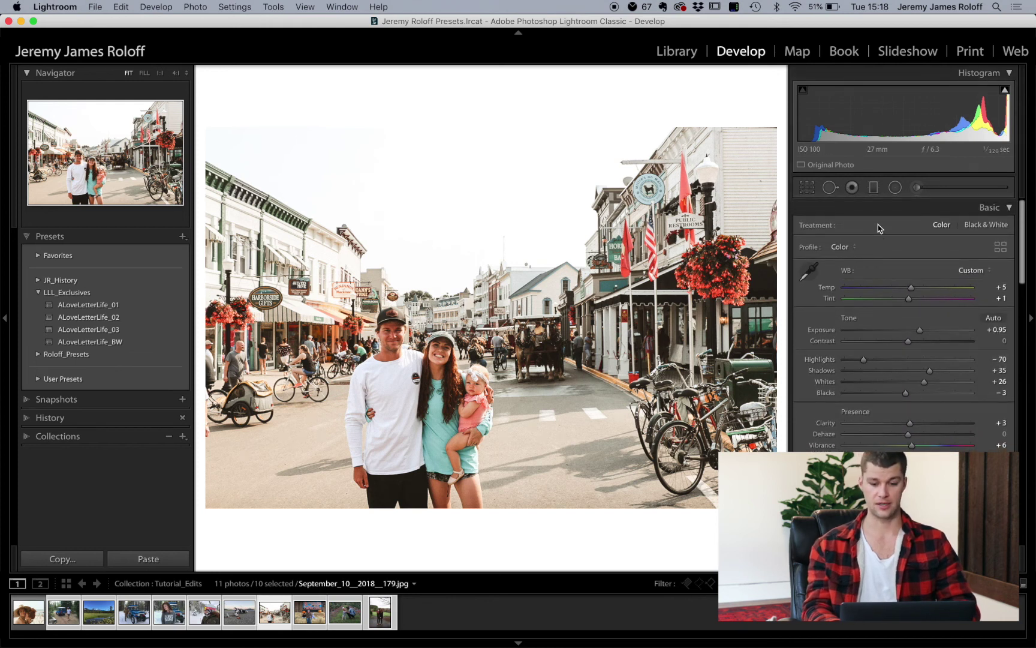
click(873, 188)
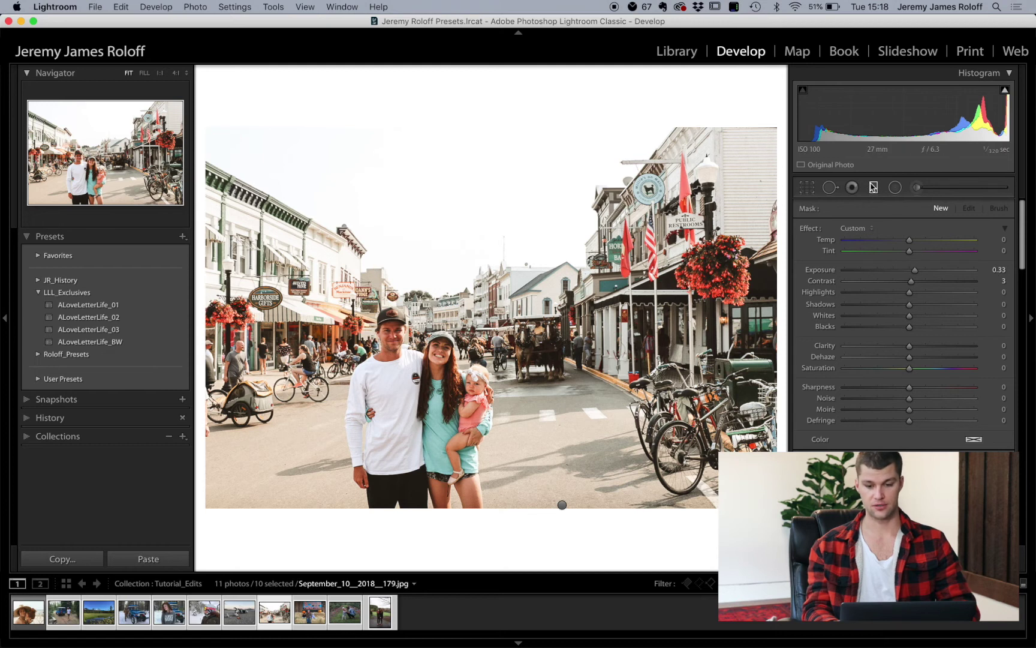
drag(529, 520, 522, 435)
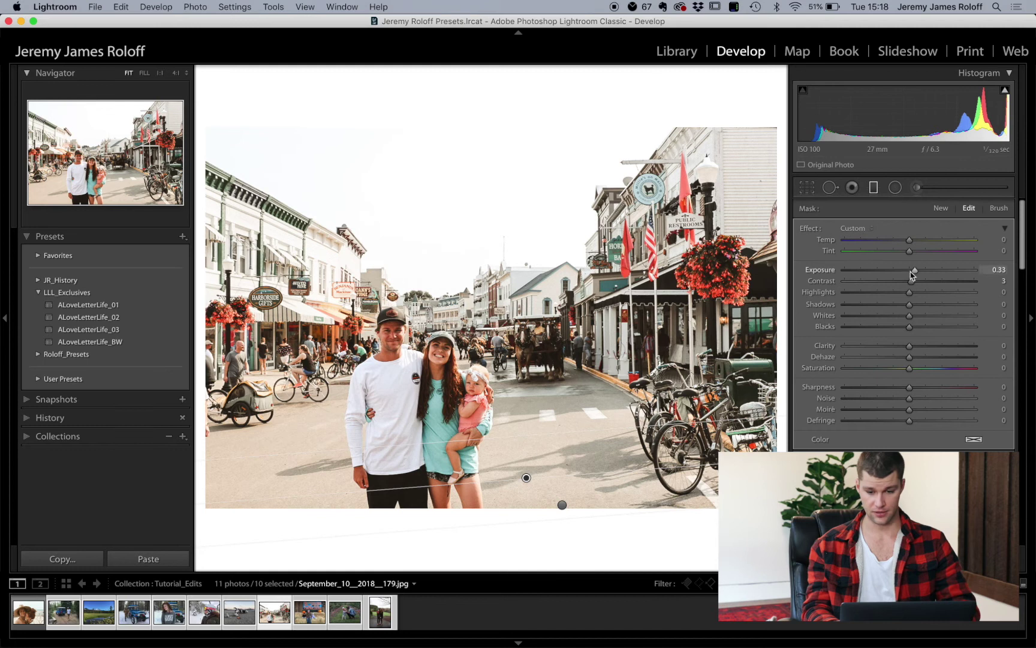
drag(913, 272, 900, 271)
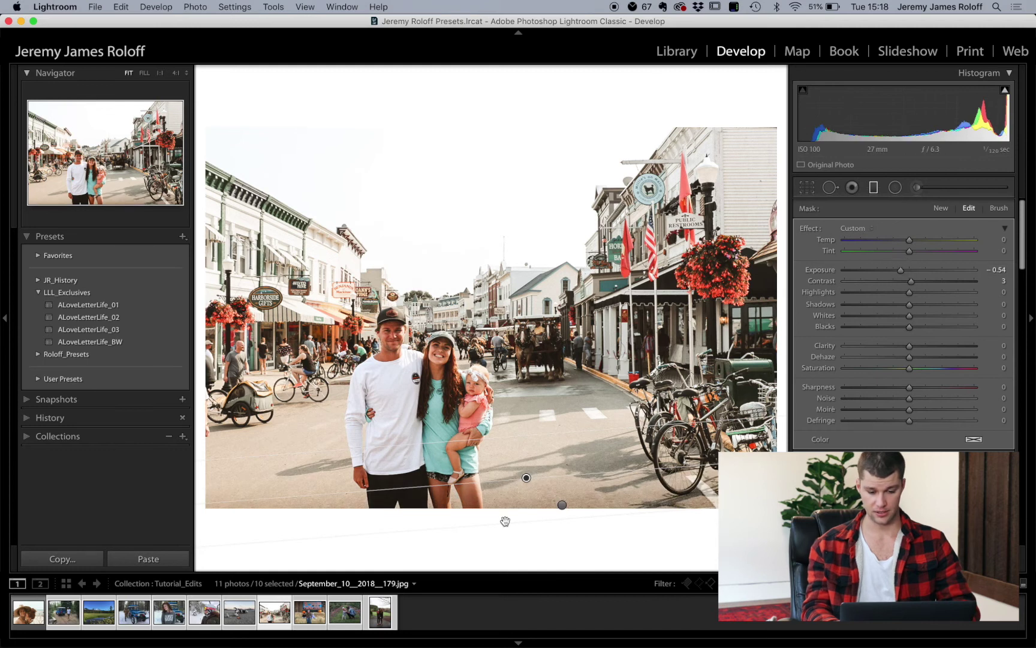
drag(527, 478, 537, 509)
key(Return)
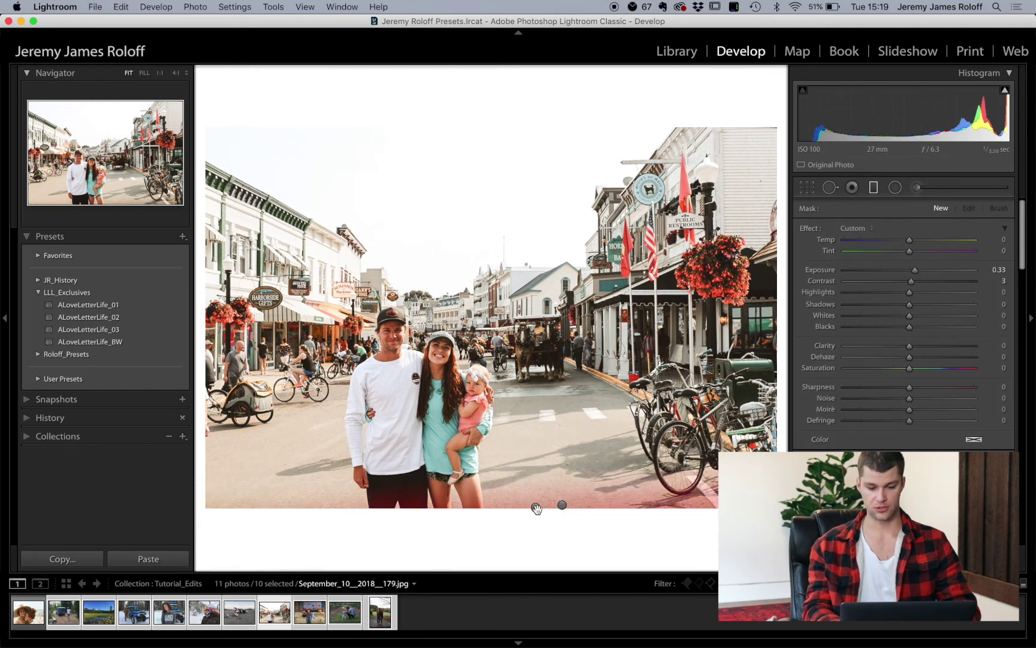
key(m)
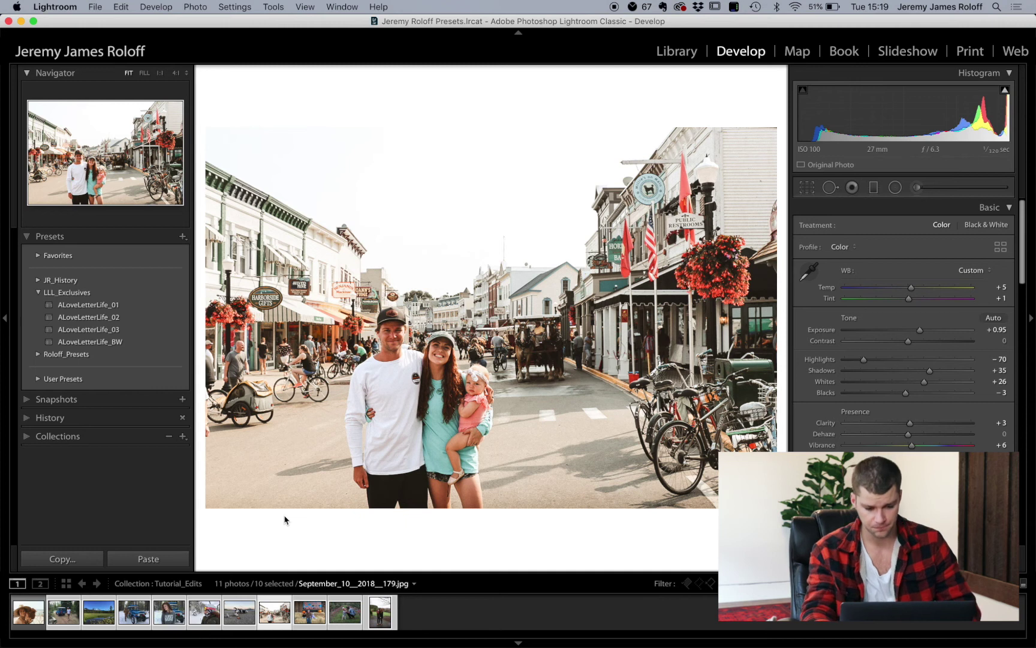
Brighten the woman's face with an adjustment brush pin at Exposure 0.89.
click(918, 188)
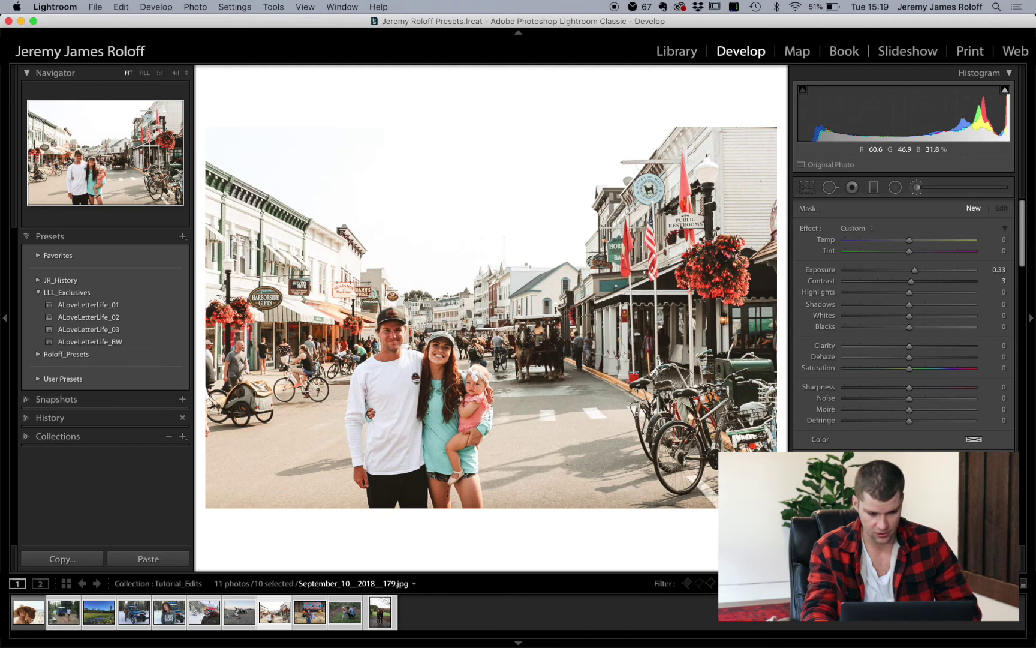
click(442, 352)
drag(914, 270, 925, 274)
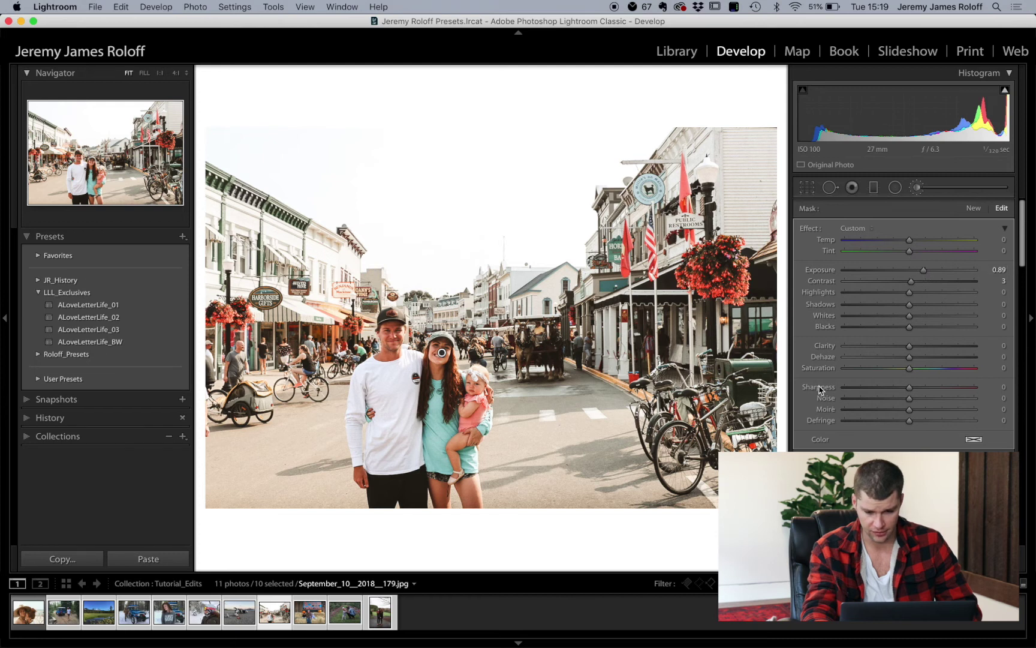
key(k)
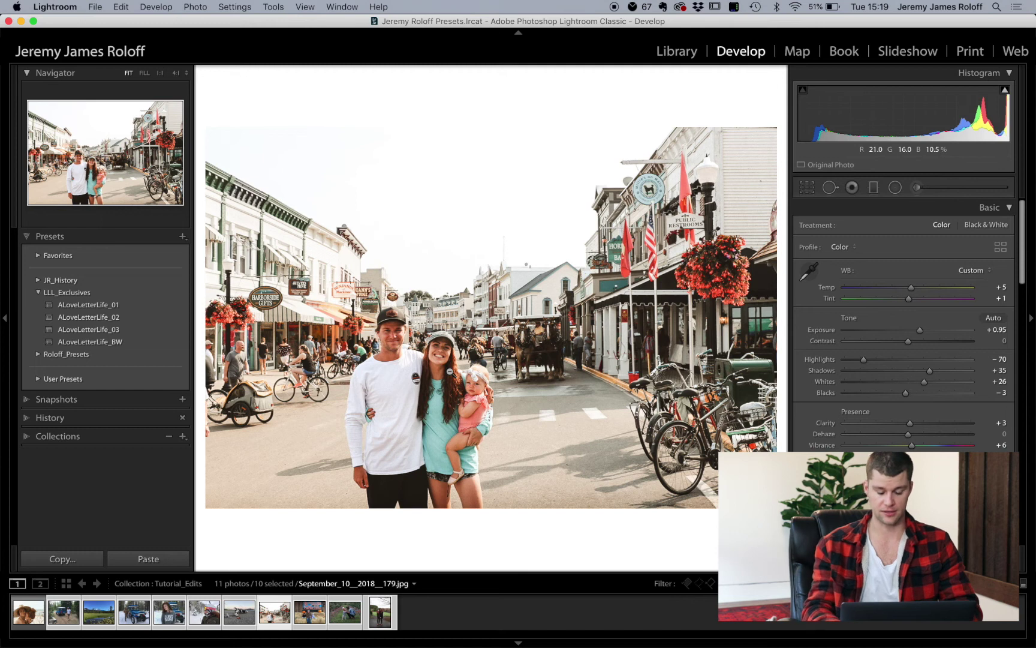
Warm the street photo's Temp to +17 while comparing with the original, then open the pumpkin-patch photo.
key(backslash)
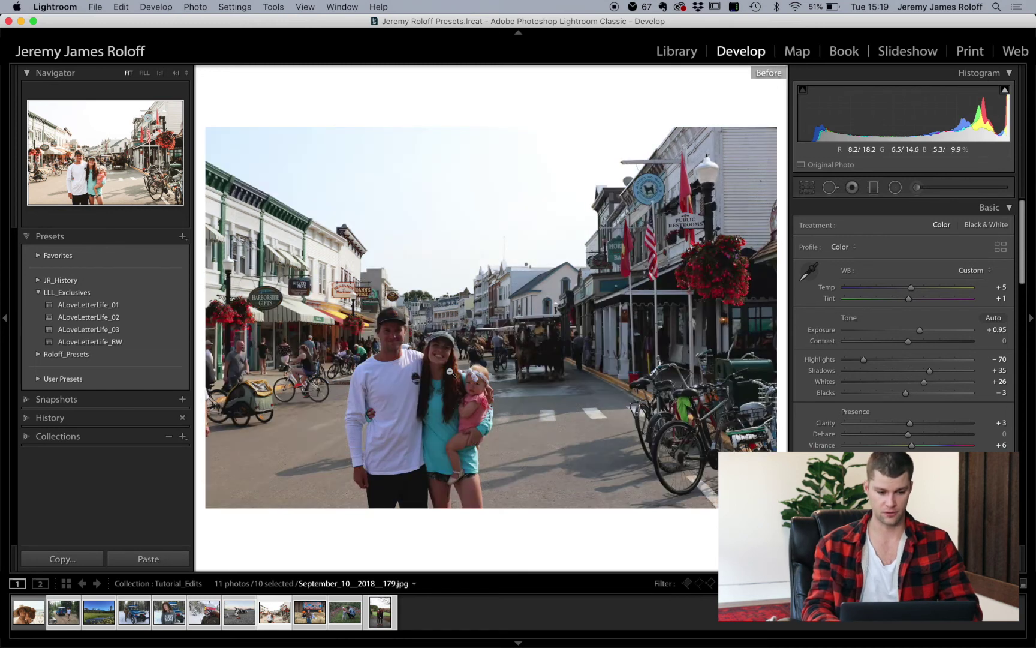
key(backslash)
key(backslash)
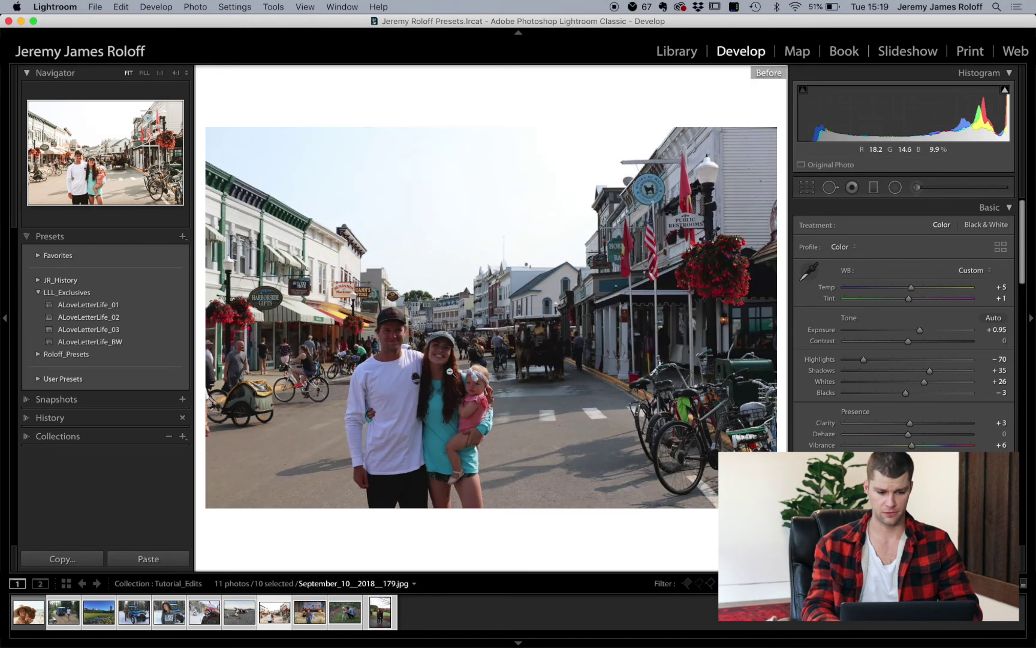
key(backslash)
key(backslash)
key(backslash)
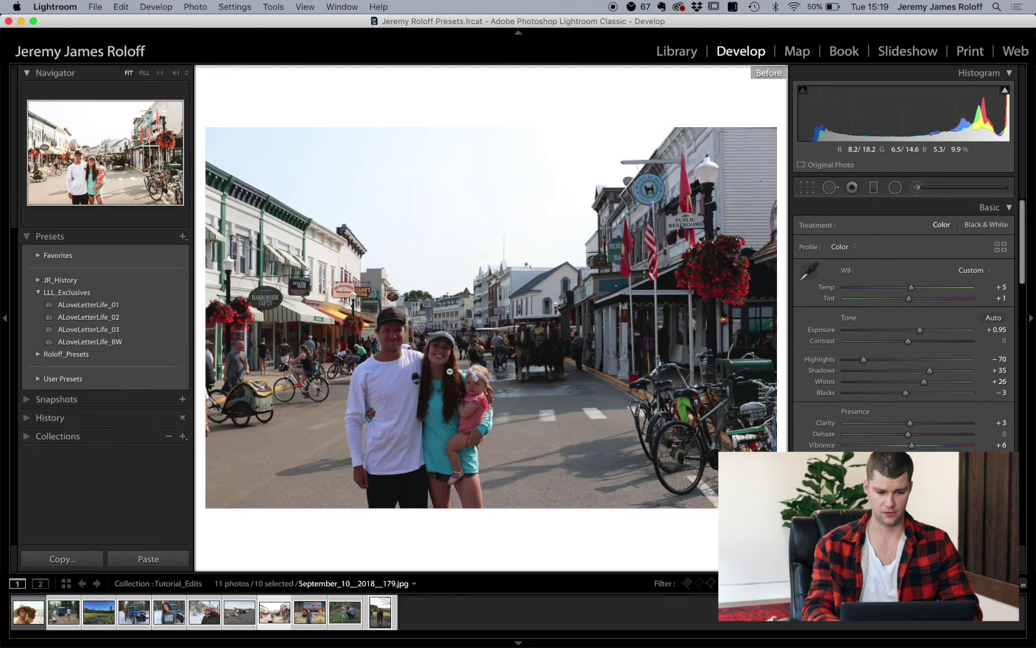
key(backslash)
key(backslash)
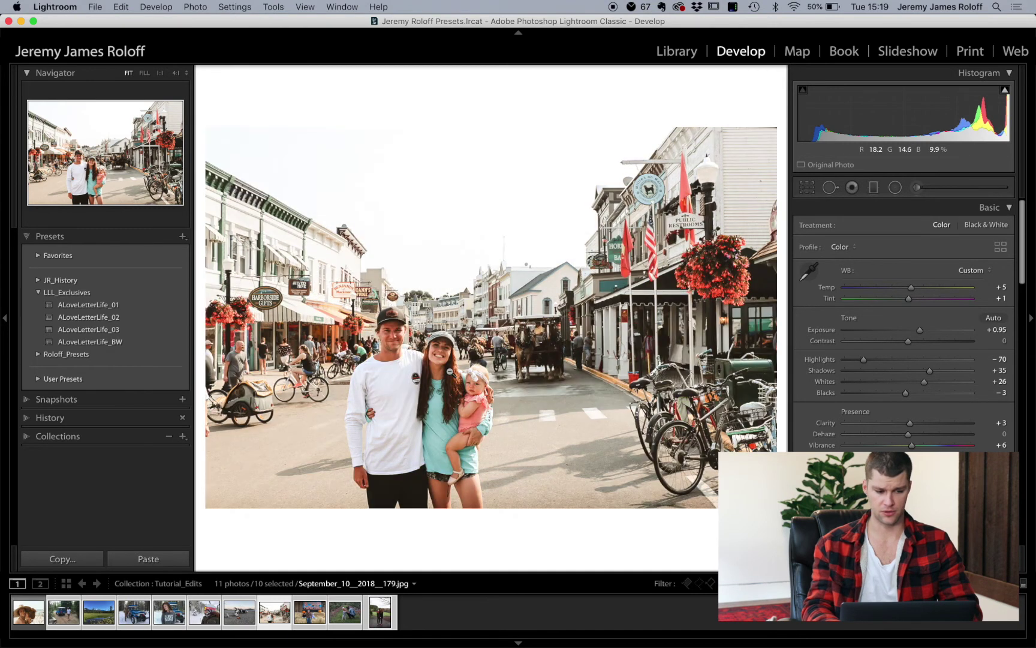
key(backslash)
key(backslash)
drag(911, 288, 920, 291)
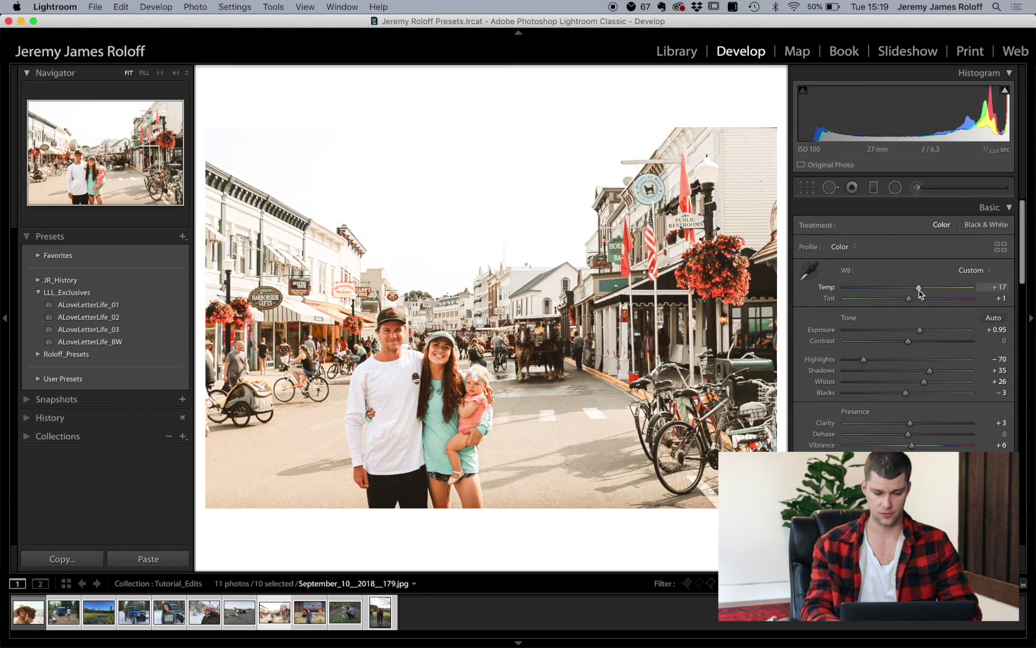
key(backslash)
key(backslash)
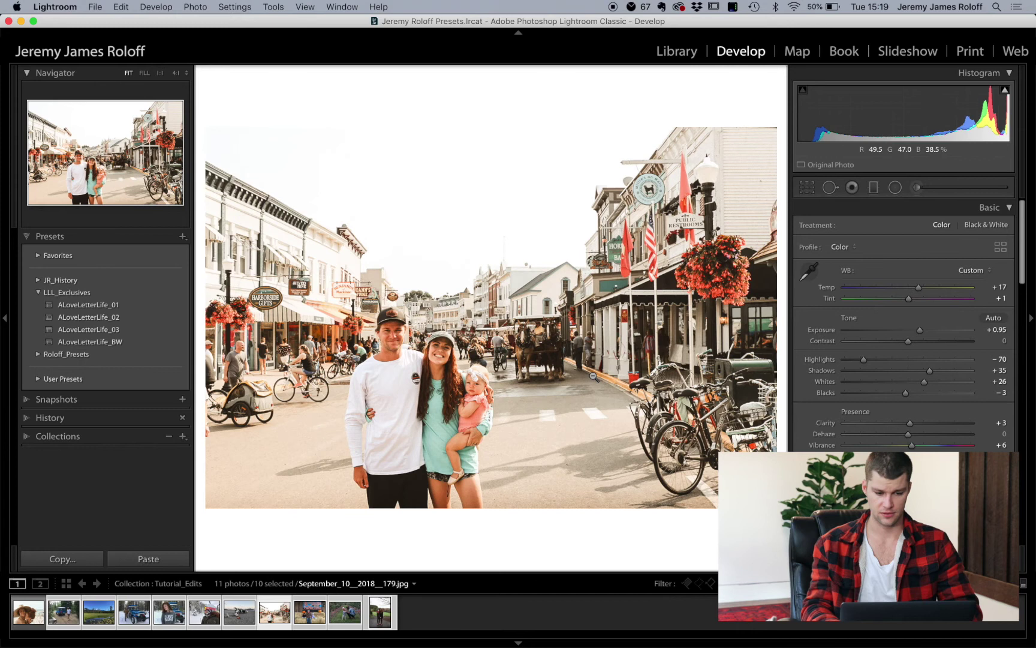
key(backslash)
key(backslash)
key(backslash)
key(backslash)
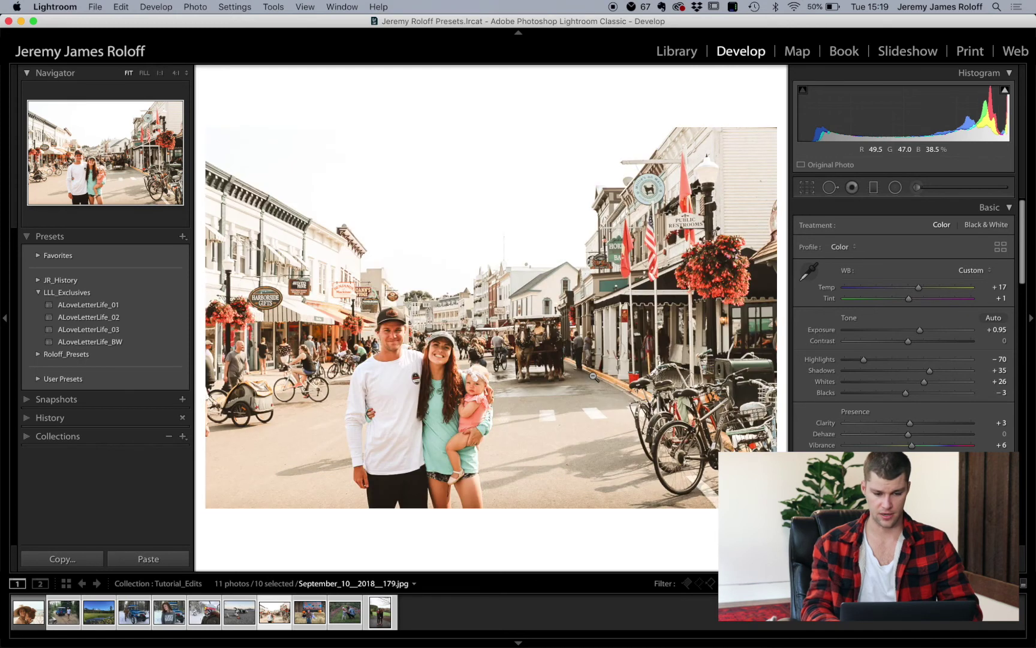
click(307, 620)
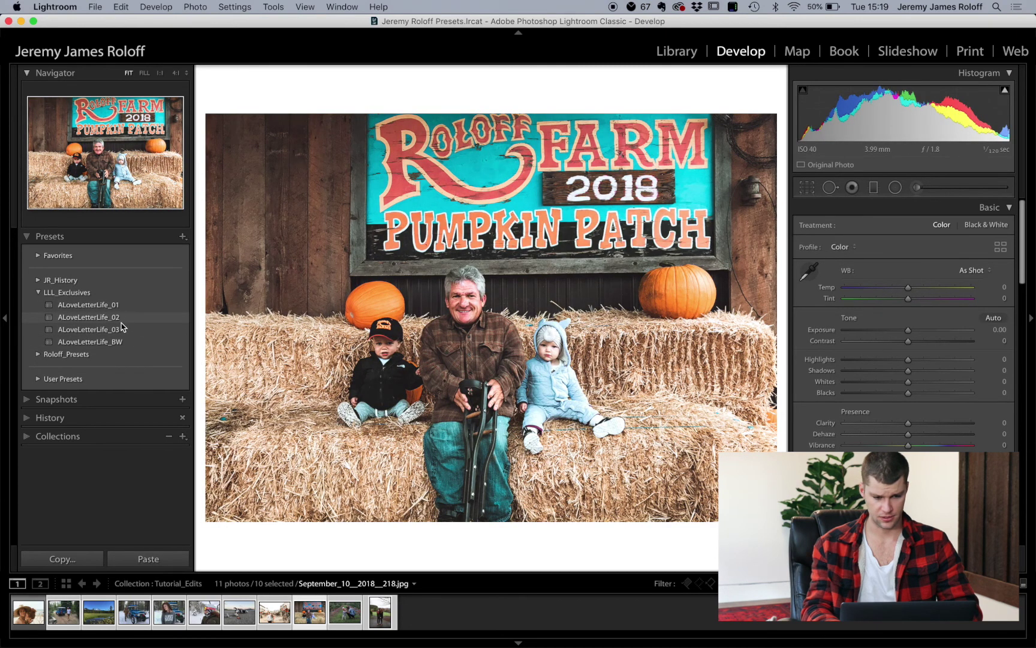
Apply ALoveLetterLife_02 to the pumpkin-patch photo, then set Exposure −0.05 and Highlights −66.
click(122, 316)
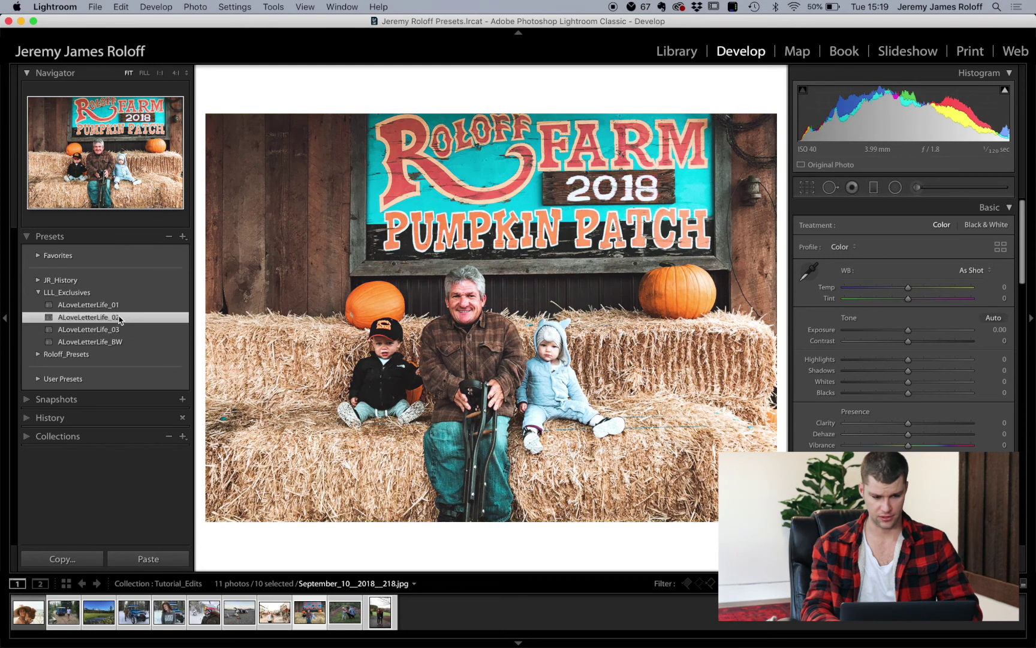
drag(900, 329, 906, 333)
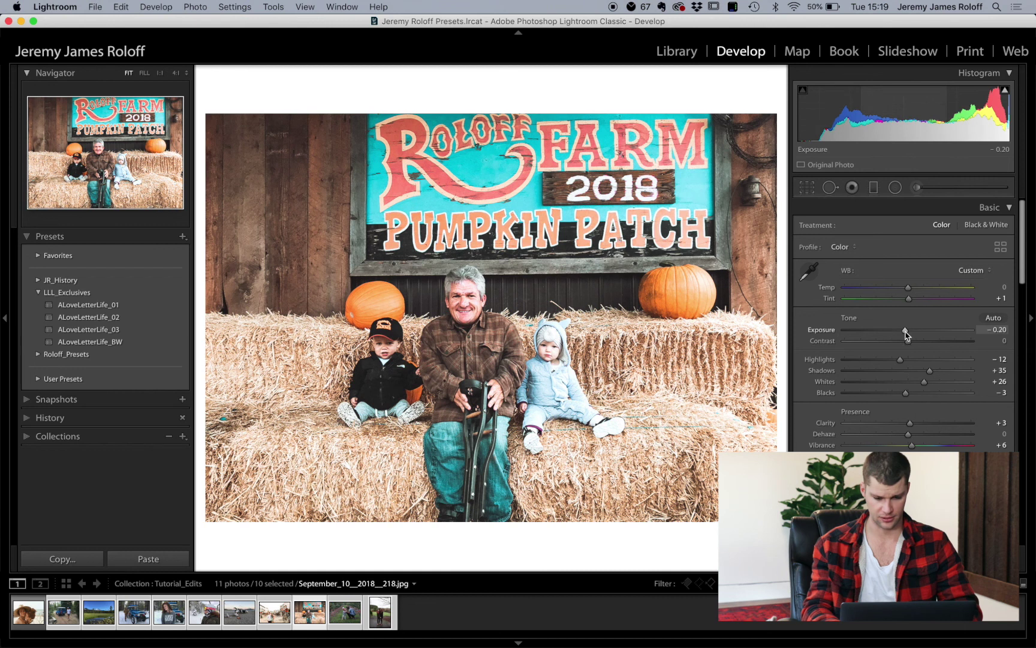
key(backslash)
key(backslash)
key(backslash)
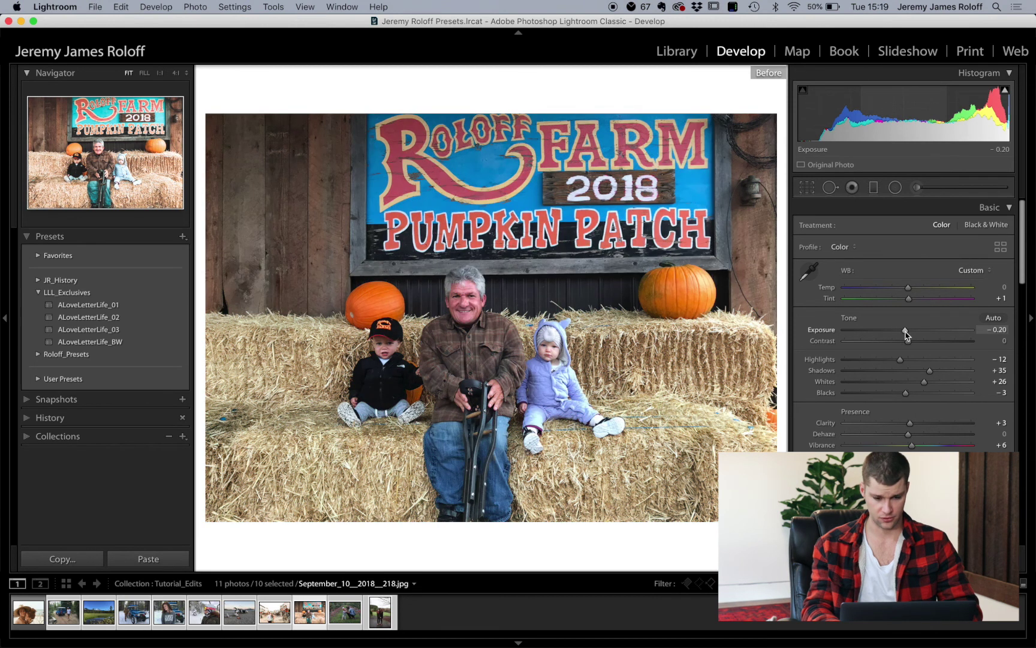
key(backslash)
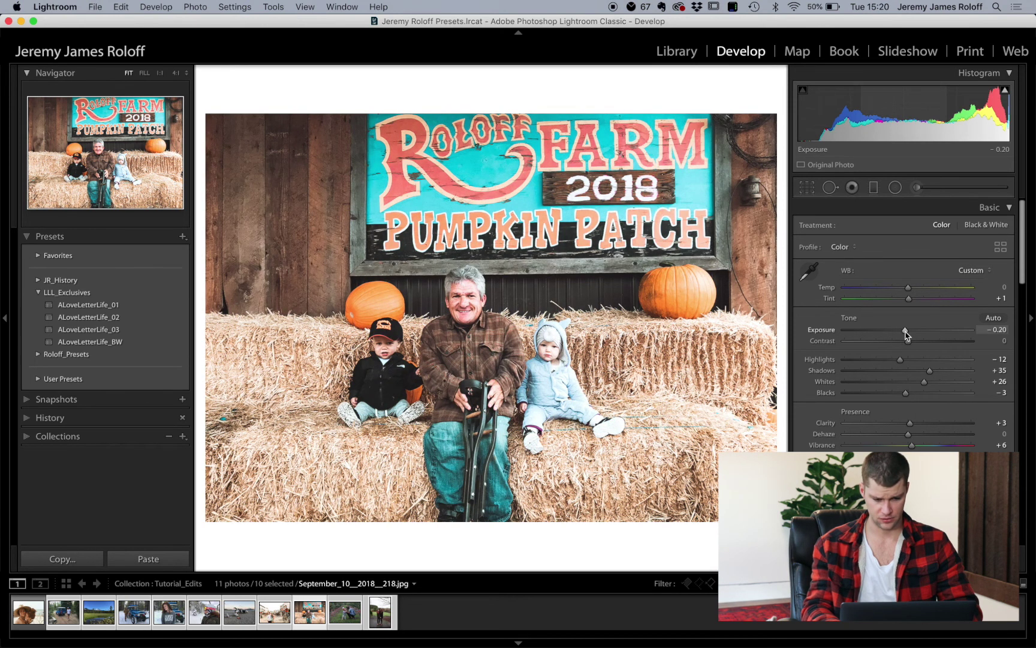
key(backslash)
key(backslash)
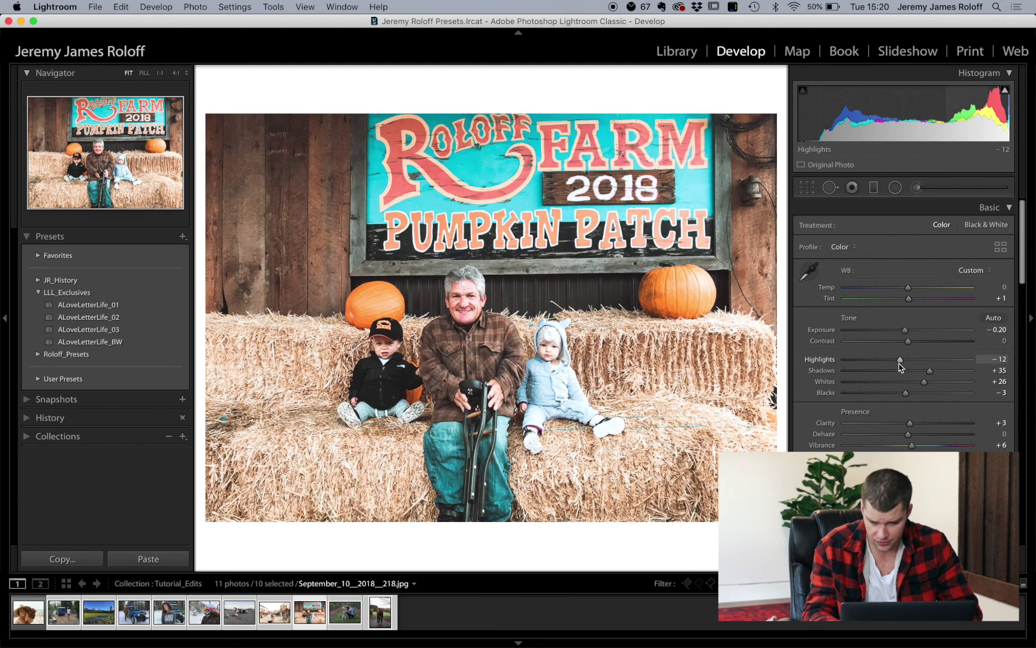
drag(900, 363, 866, 366)
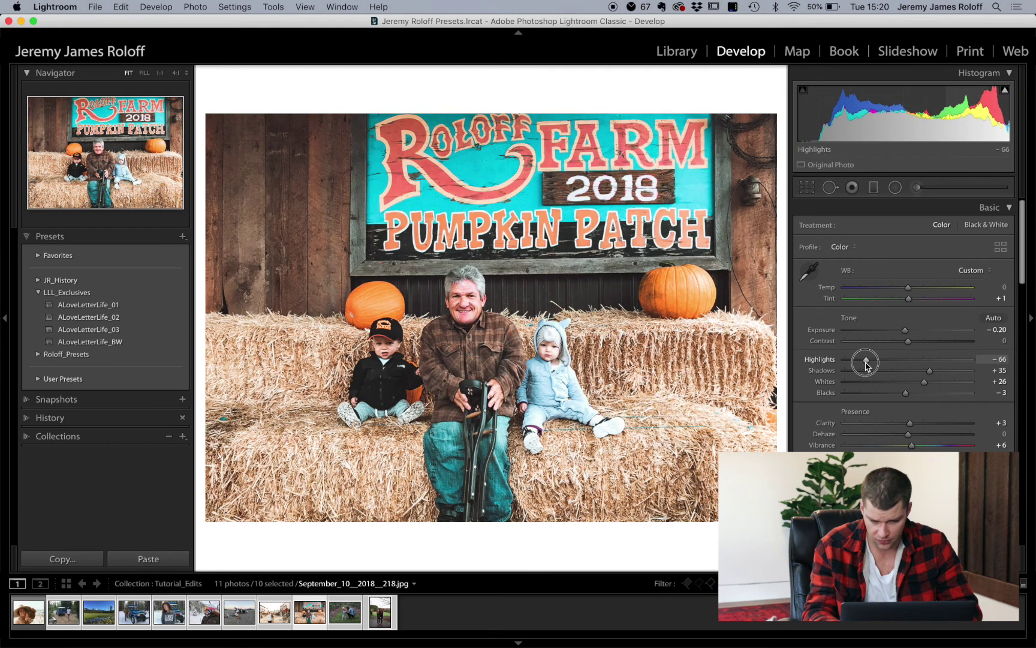
key(backslash)
key(backslash)
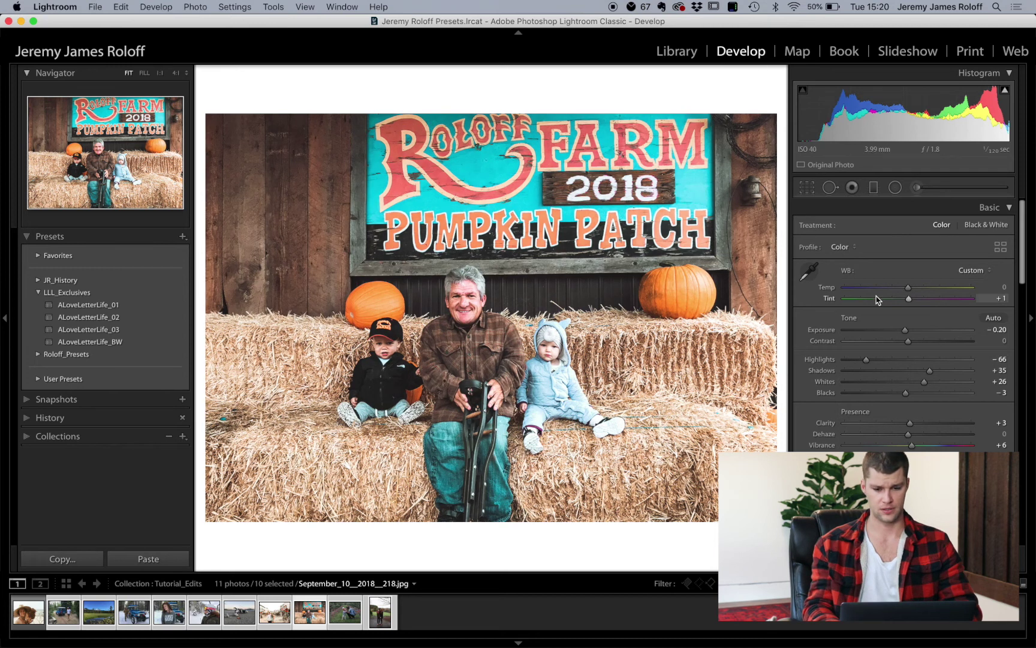
drag(904, 331, 907, 331)
key(backslash)
key(backslash)
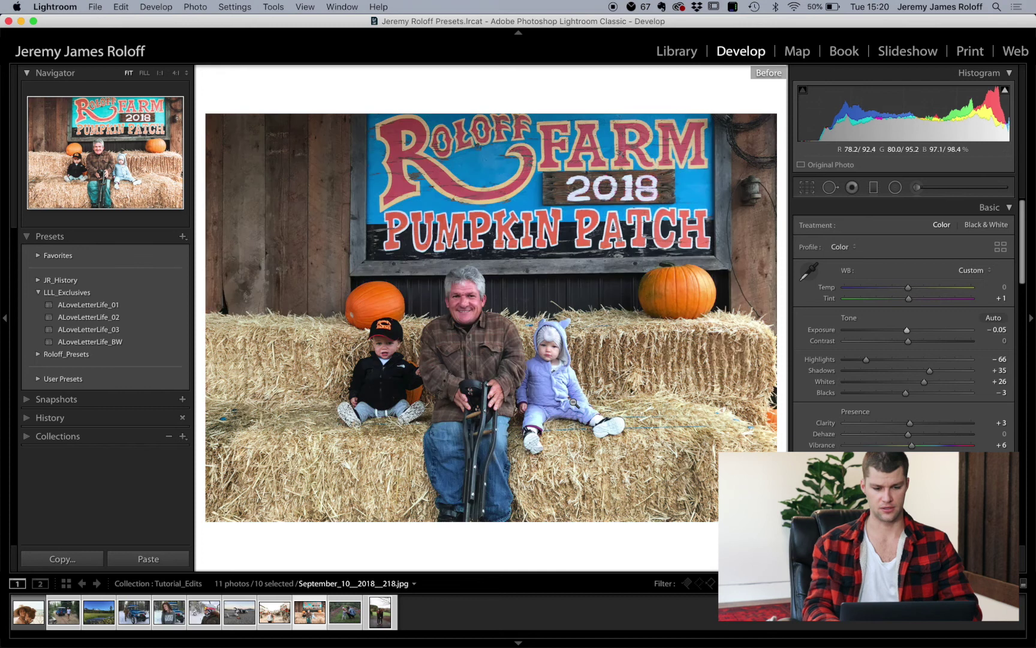
key(backslash)
key(backslash)
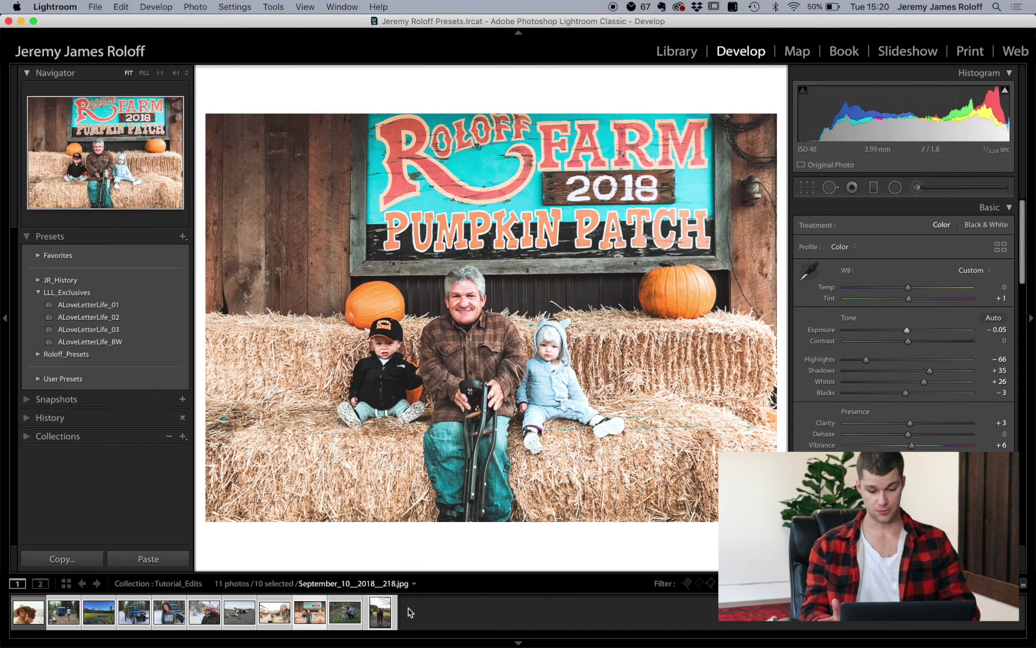
Select only the pumpkin-patch photo in the Library grid, review the Export dialog, and cancel it.
click(312, 602)
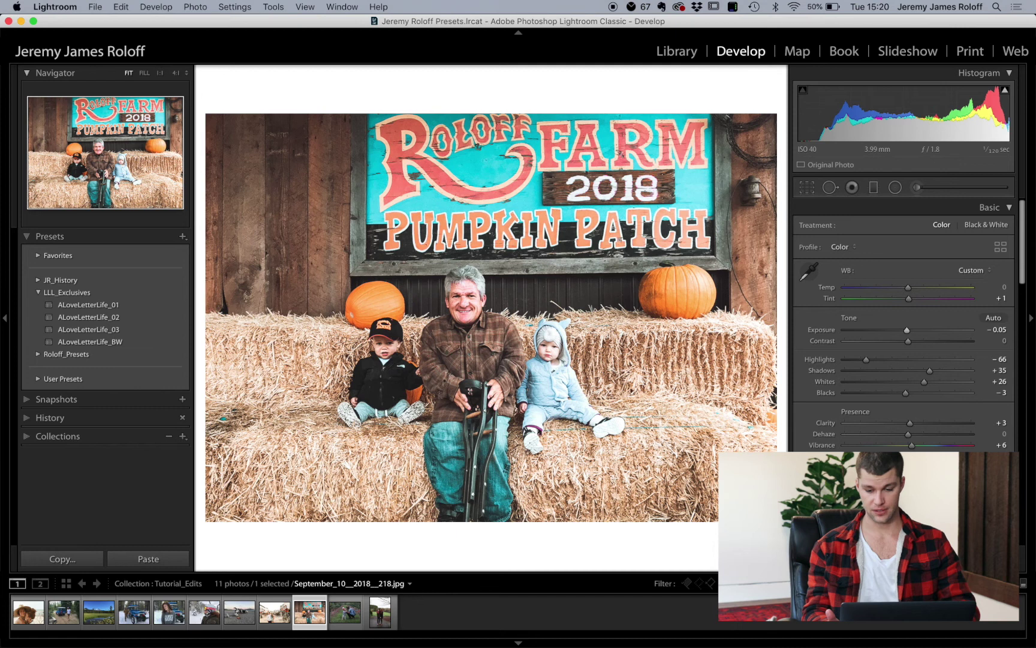
click(673, 53)
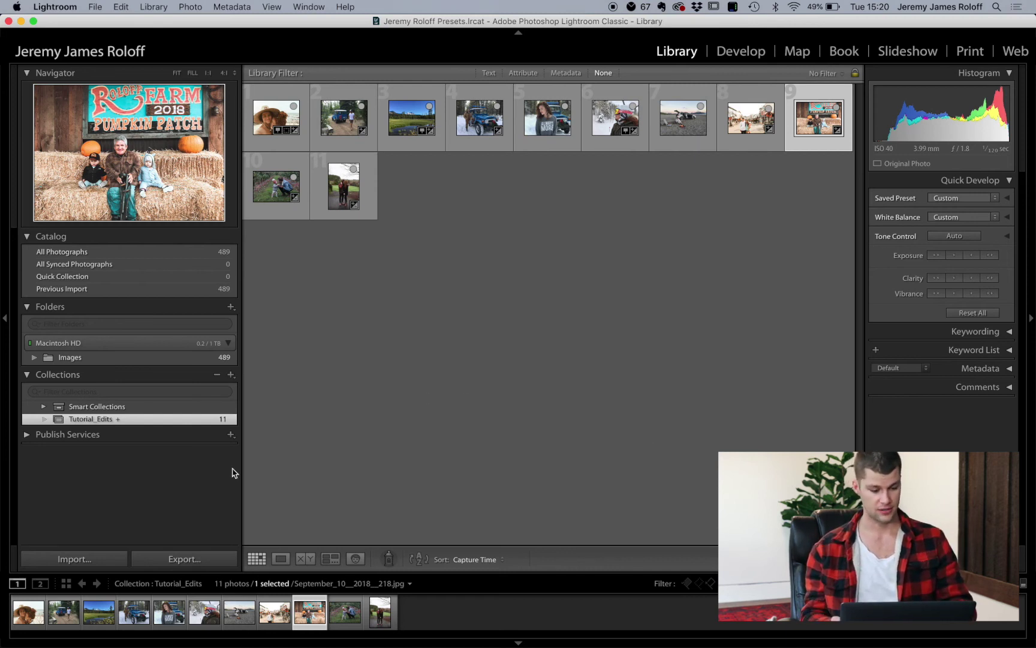
click(177, 566)
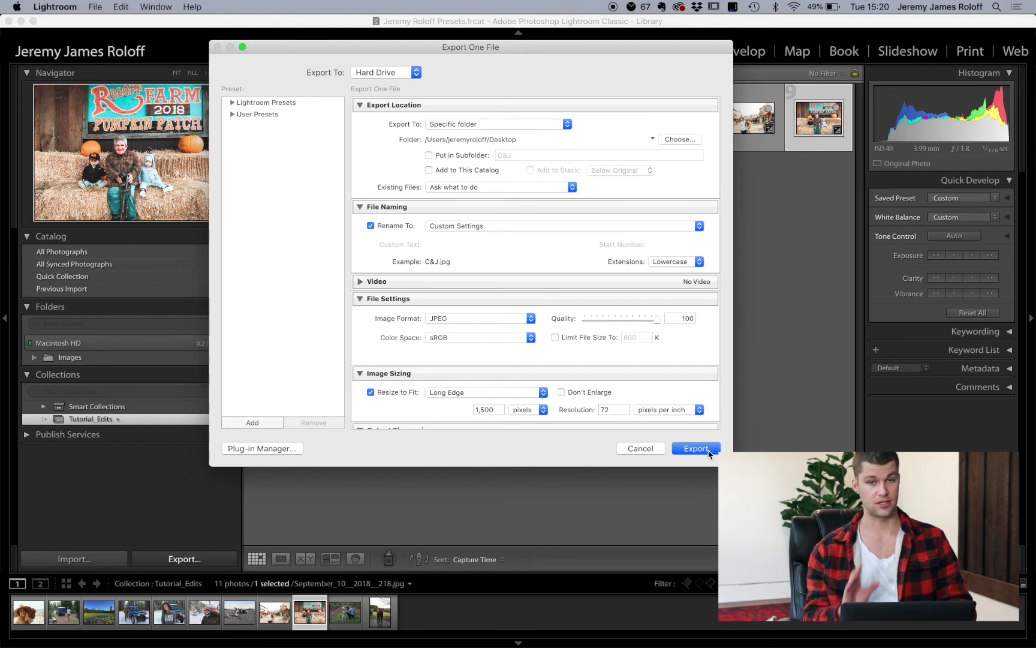
click(641, 452)
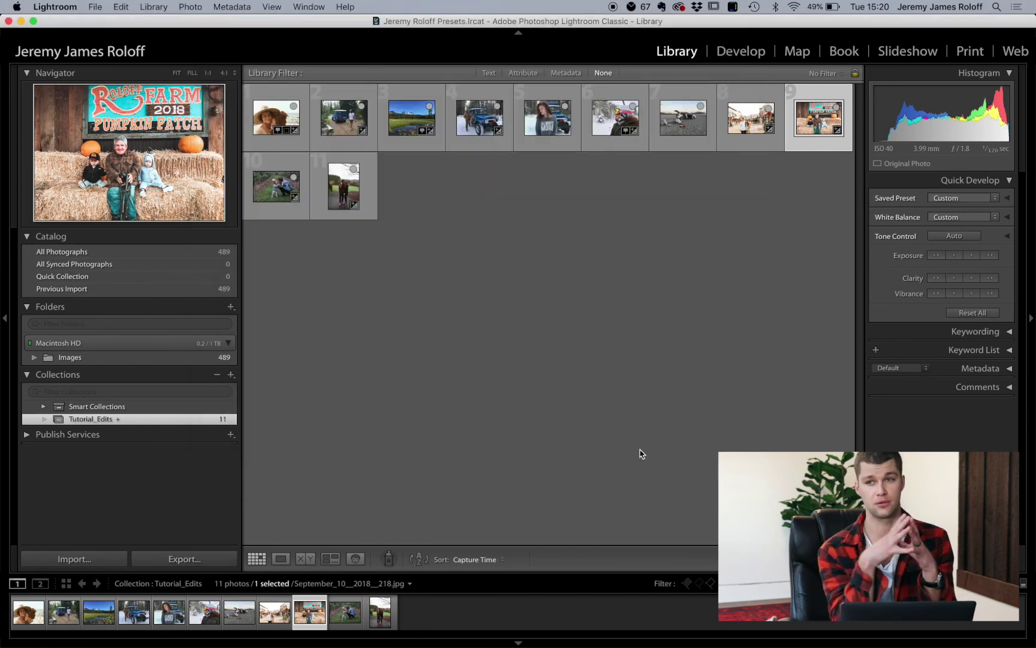